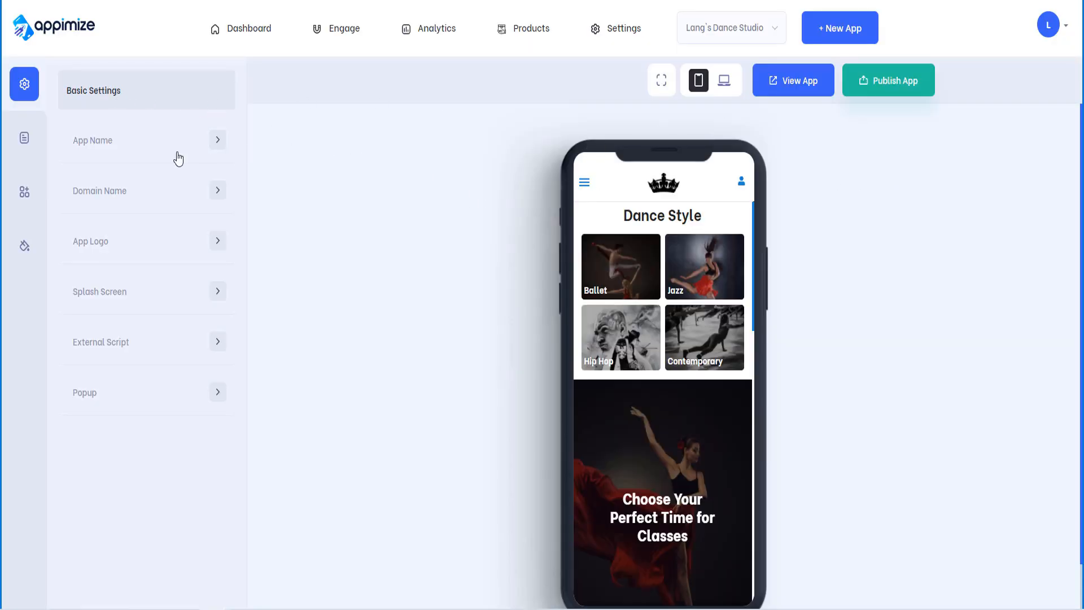
Rename the app as Lang's Dance Academy and continue to the domain settings.
left_click(113, 144)
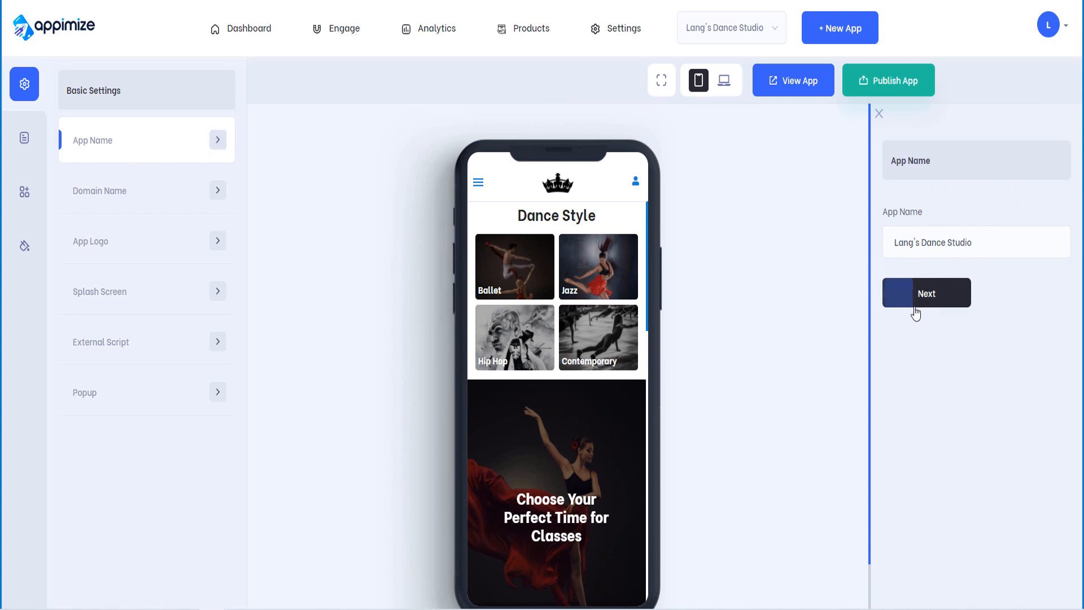
left_click(995, 240)
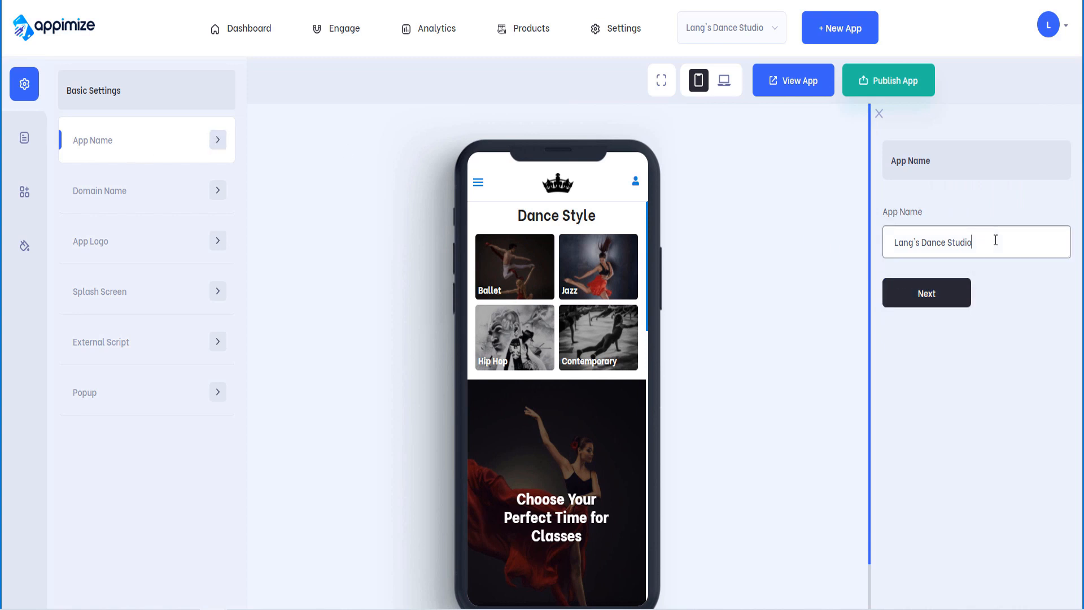
left_click_drag(948, 243, 995, 244)
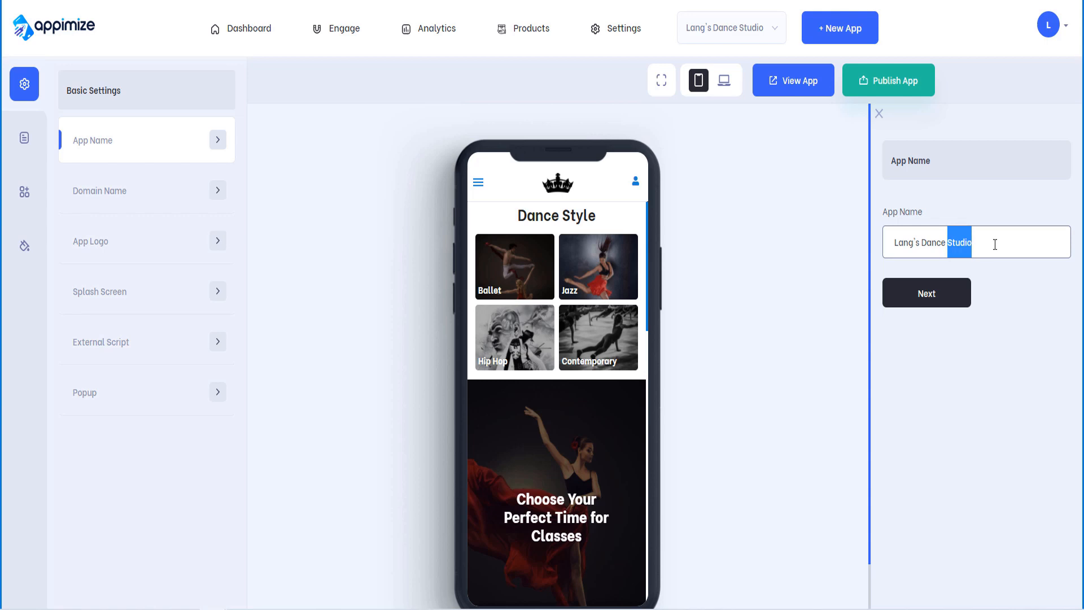
type("Academy")
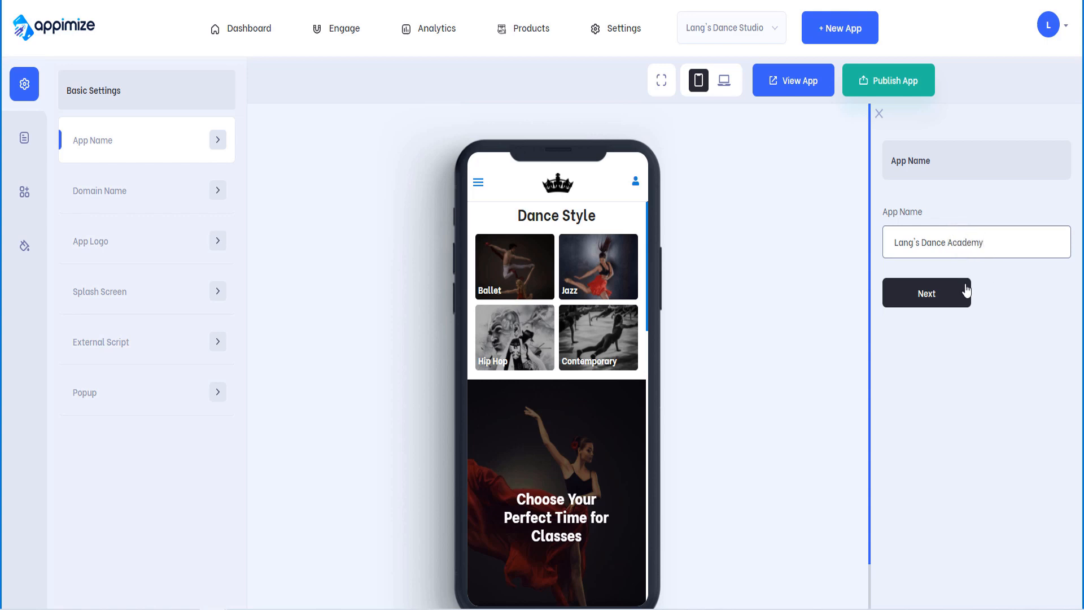
left_click(966, 290)
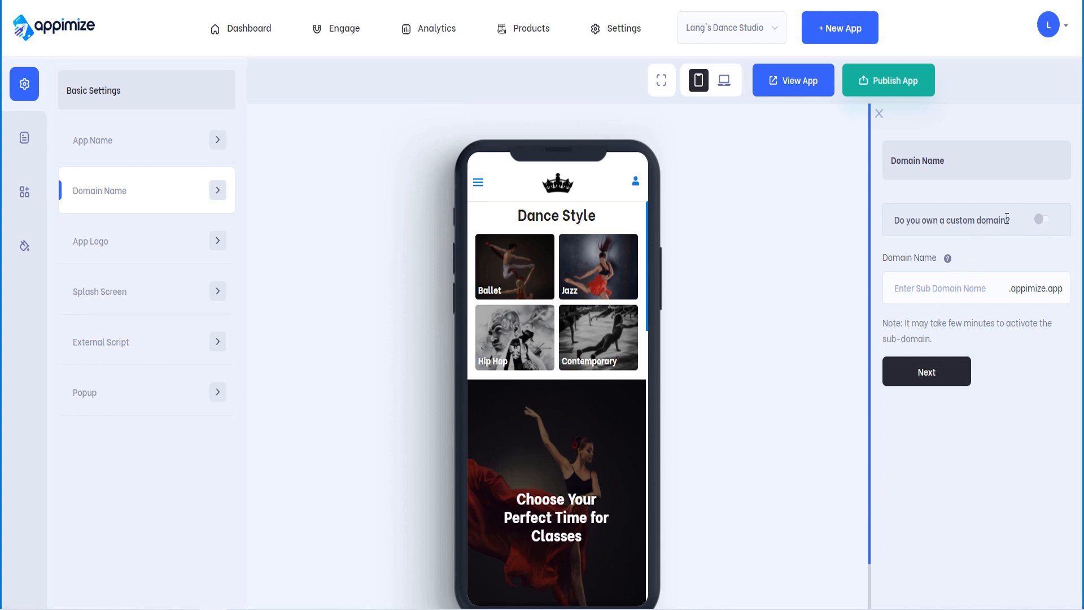
Set the appimize.app subdomain to LangDanceAcademy and continue to the app logo settings.
left_click(960, 291)
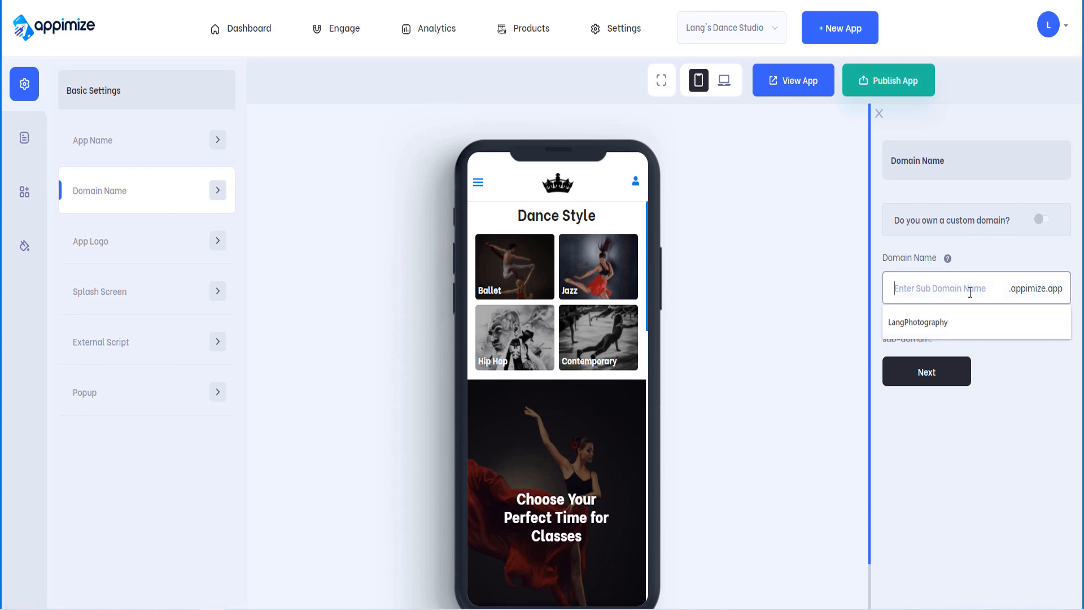
type("L")
key("BackSpace")
type("LangDanceAcademy")
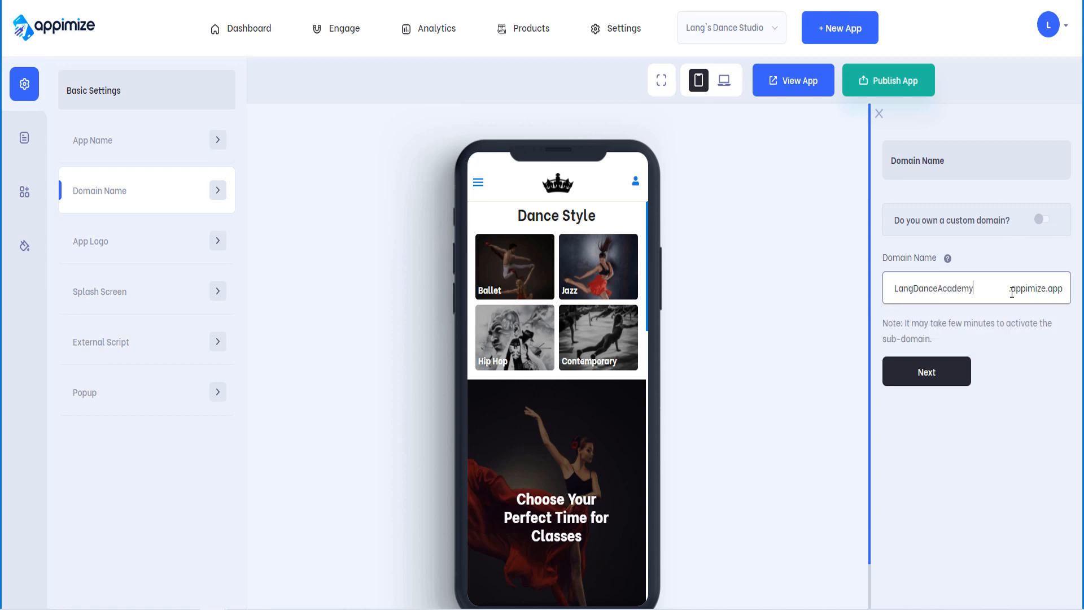
left_click(942, 377)
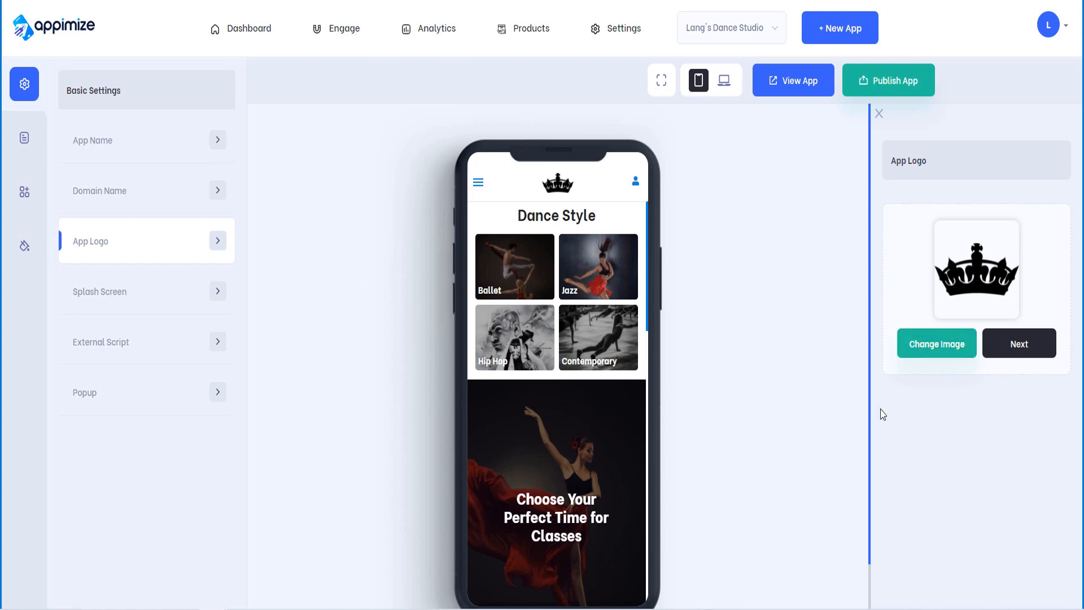
Explore the image sources for replacing the app logo, checking the library and searching stock images for "dance".
left_click(953, 349)
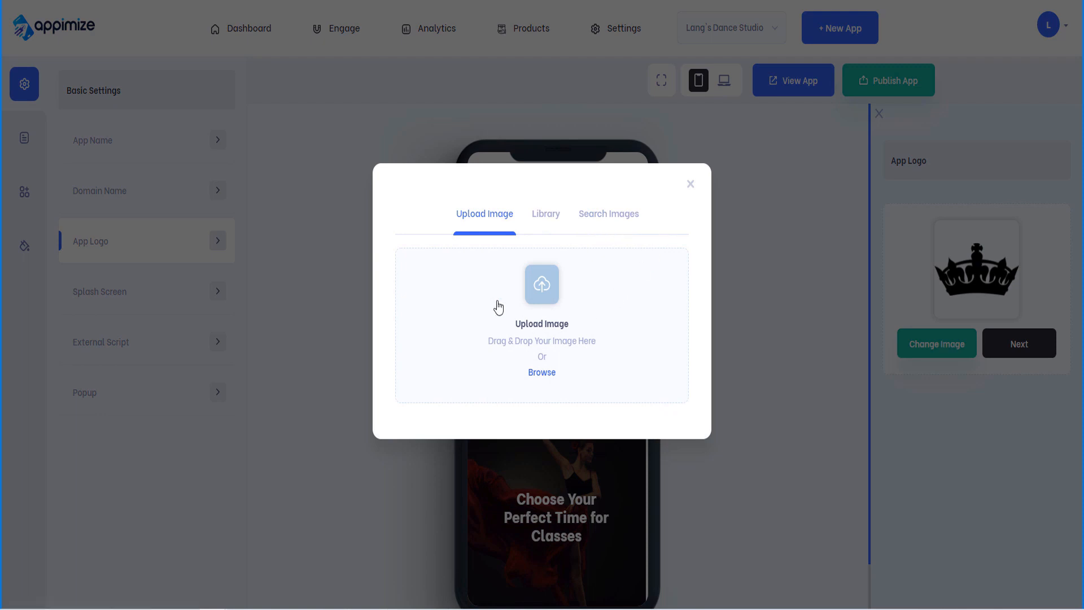
left_click(538, 215)
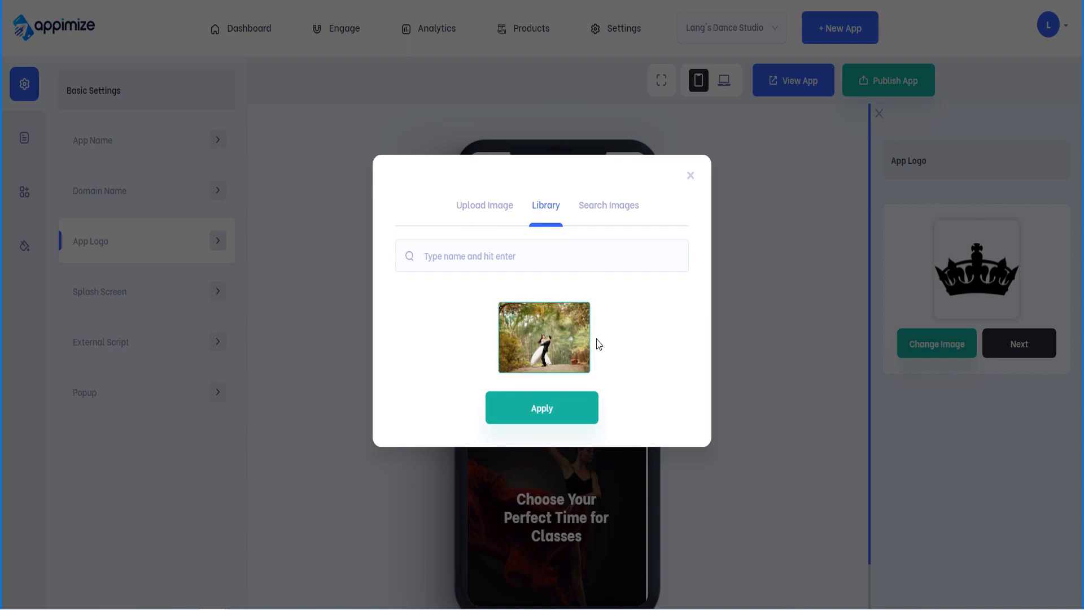
left_click(504, 320)
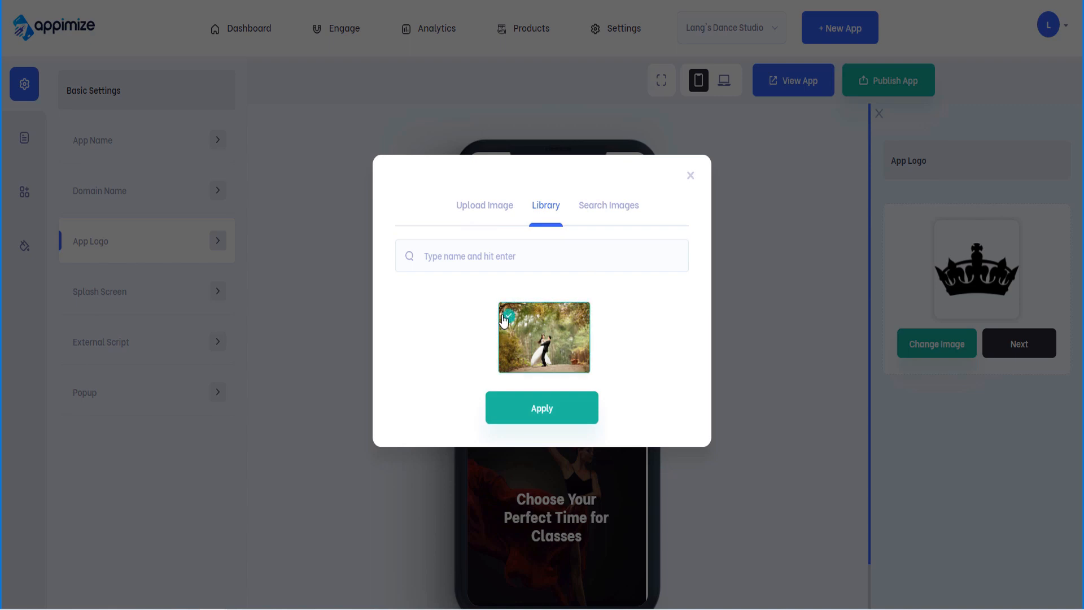
left_click(608, 206)
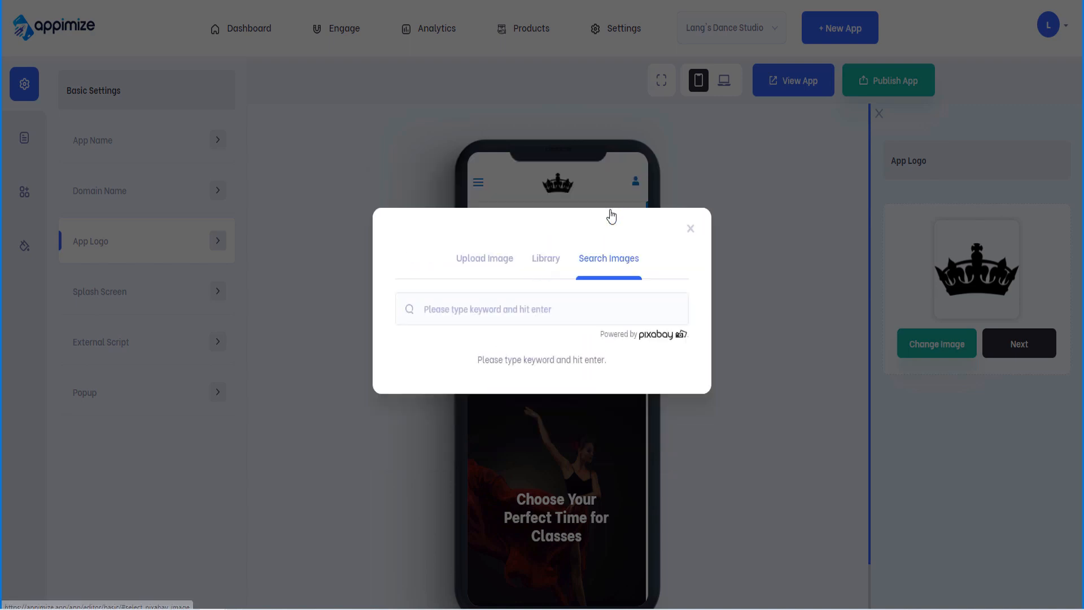
left_click(521, 308)
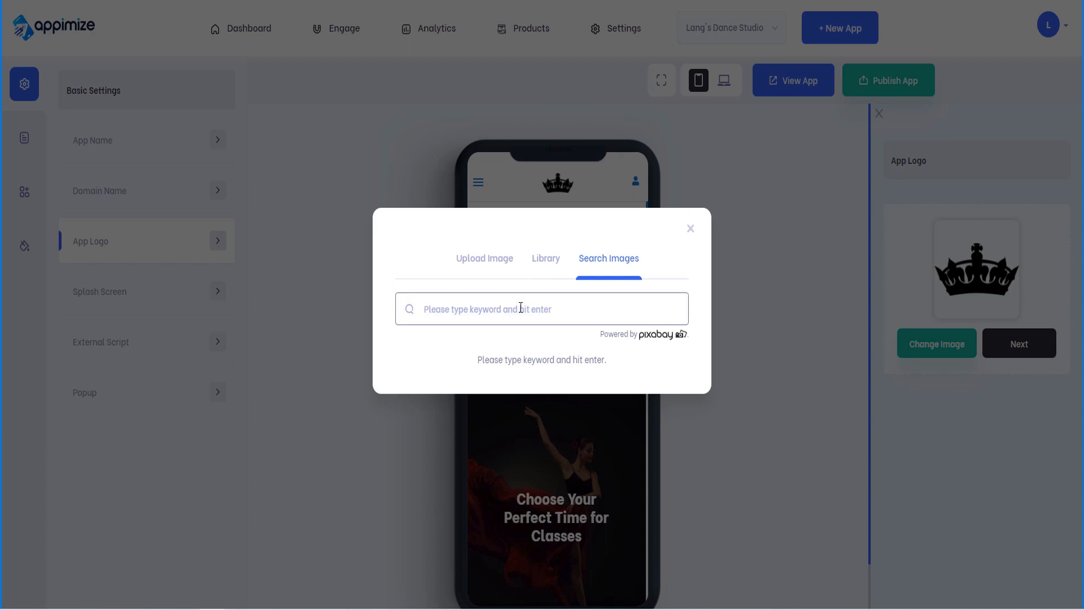
type("dance")
key("Return")
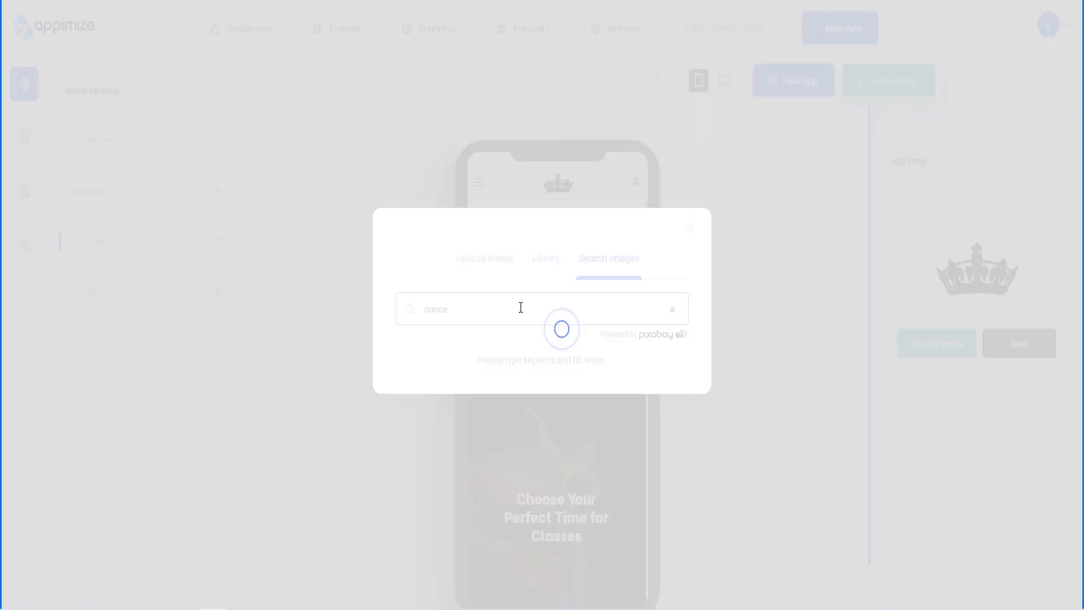
left_click(575, 250)
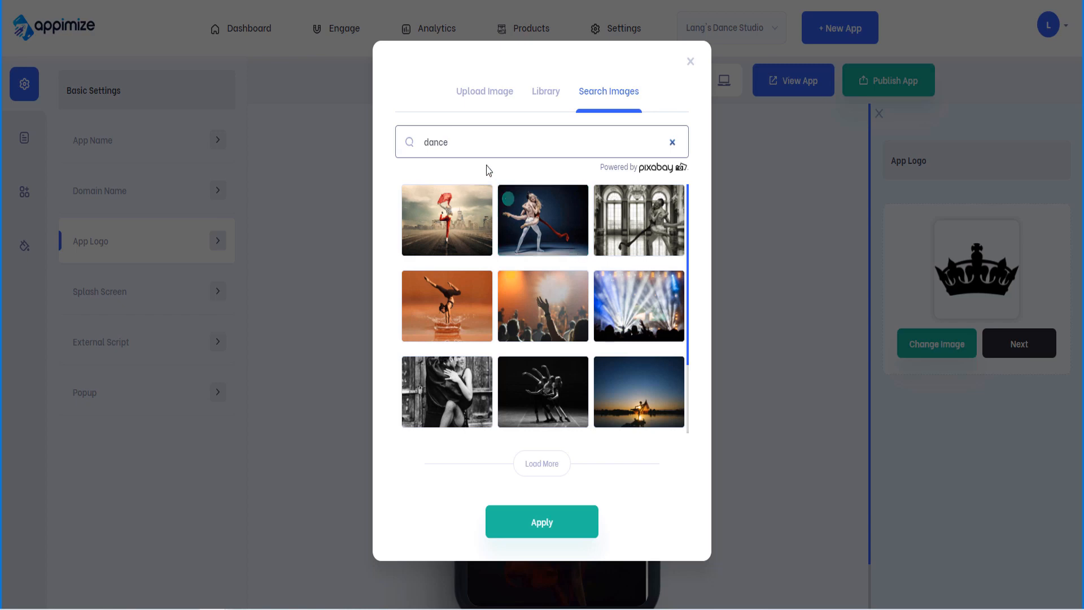
left_click(672, 143)
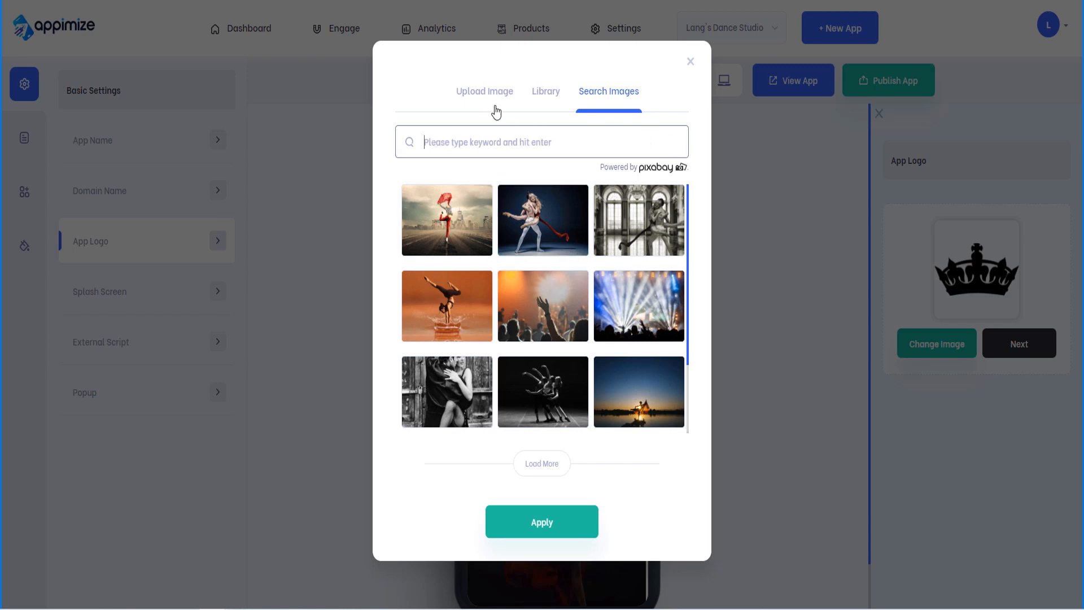
Upload the langdancelogo file from the Appimize folder as the new app logo.
left_click(485, 92)
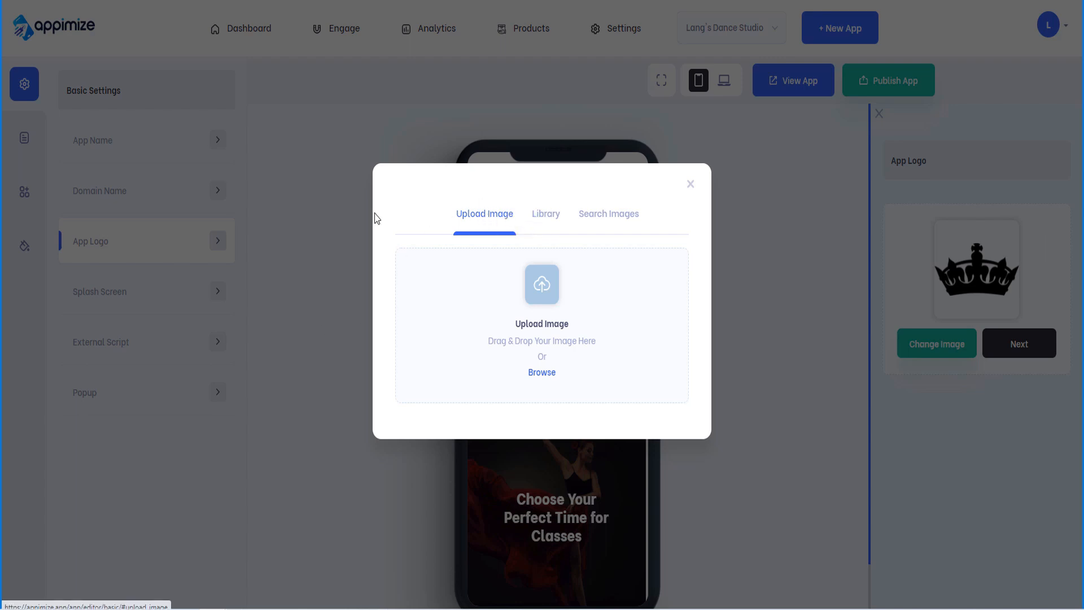
left_click(542, 290)
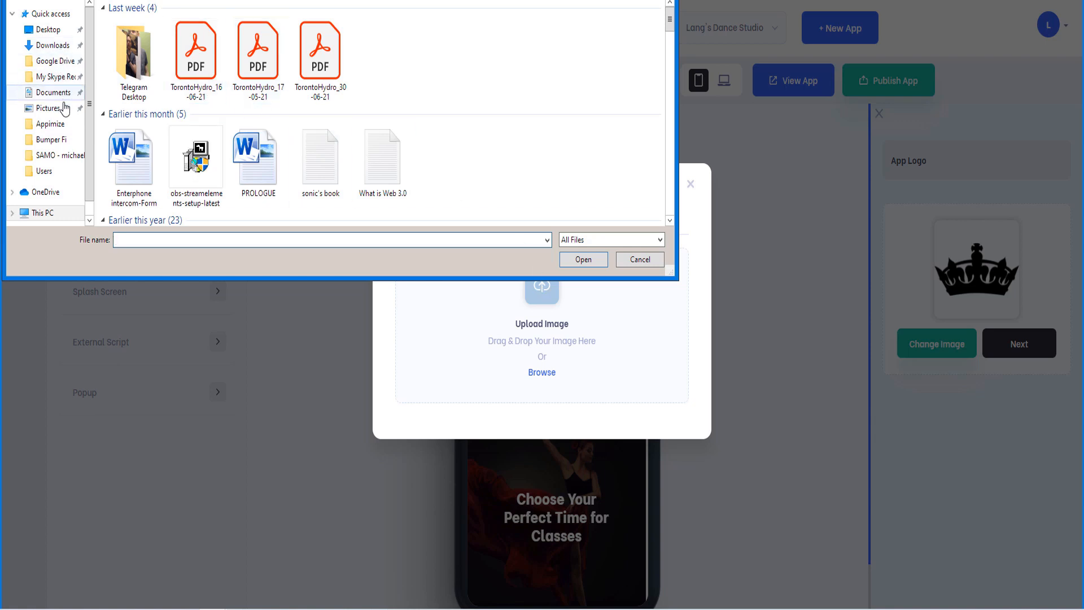
left_click(50, 124)
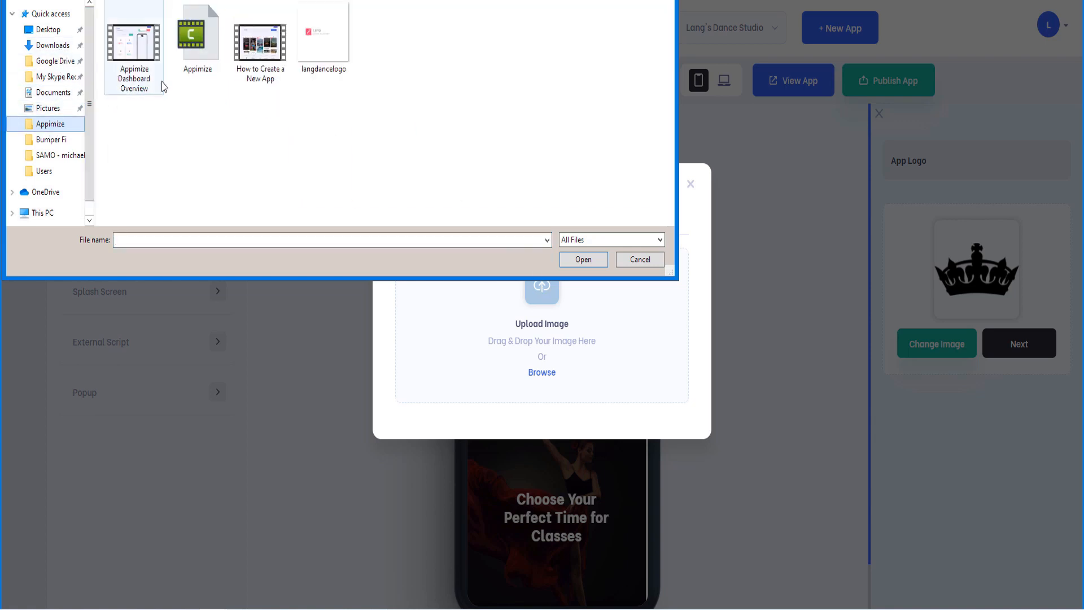
double_click(342, 45)
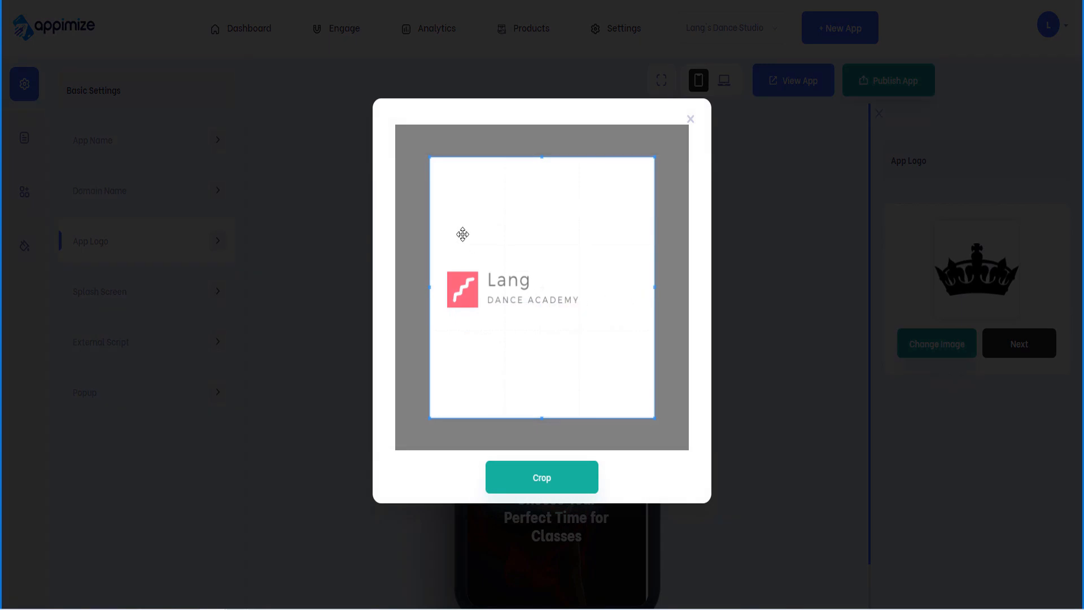
Crop the uploaded logo closely around the pink symbol and the Lang Dance Academy text, centring the crop area on them.
left_click_drag(540, 162, 539, 267)
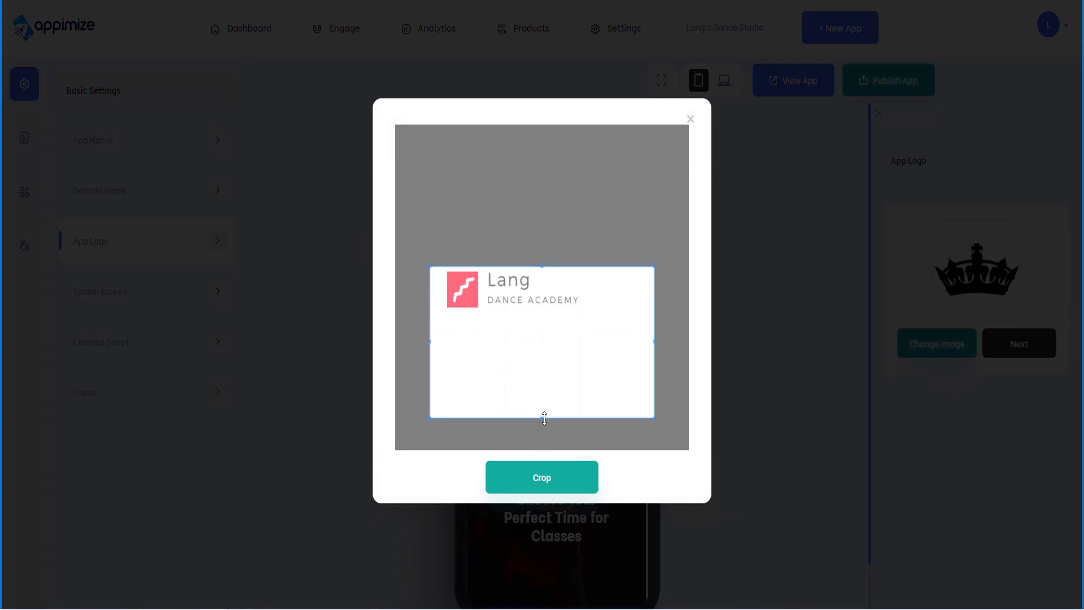
left_click_drag(543, 418, 542, 333)
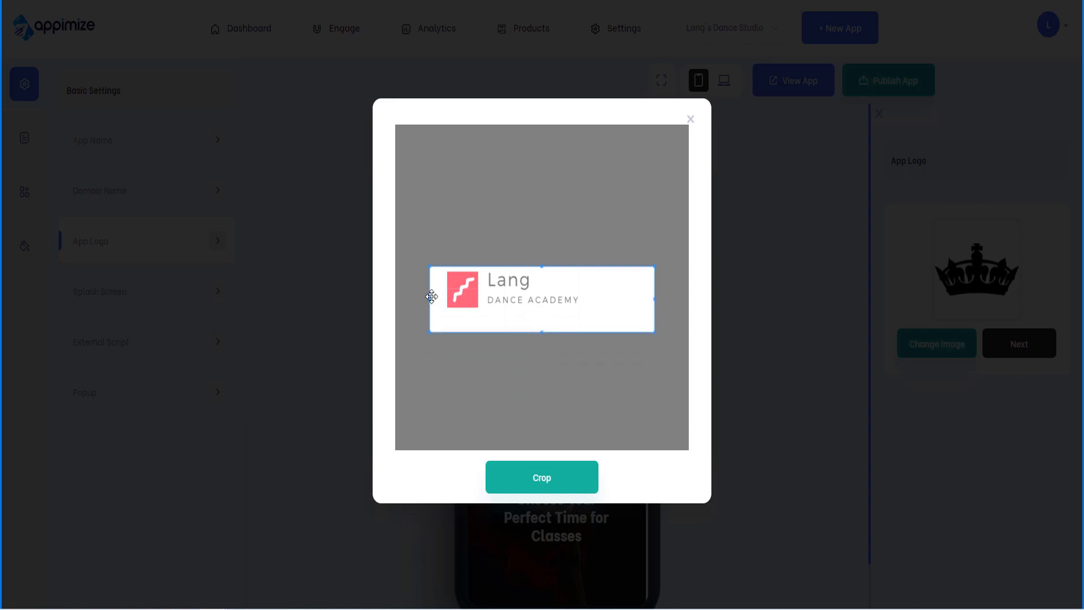
left_click_drag(430, 297, 443, 298)
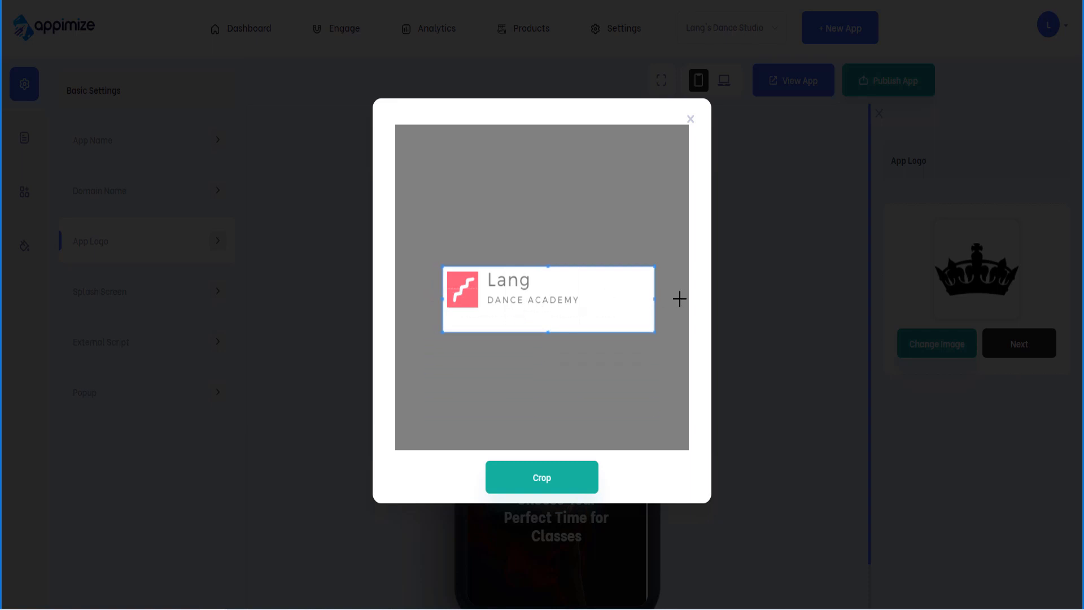
left_click_drag(656, 299, 584, 296)
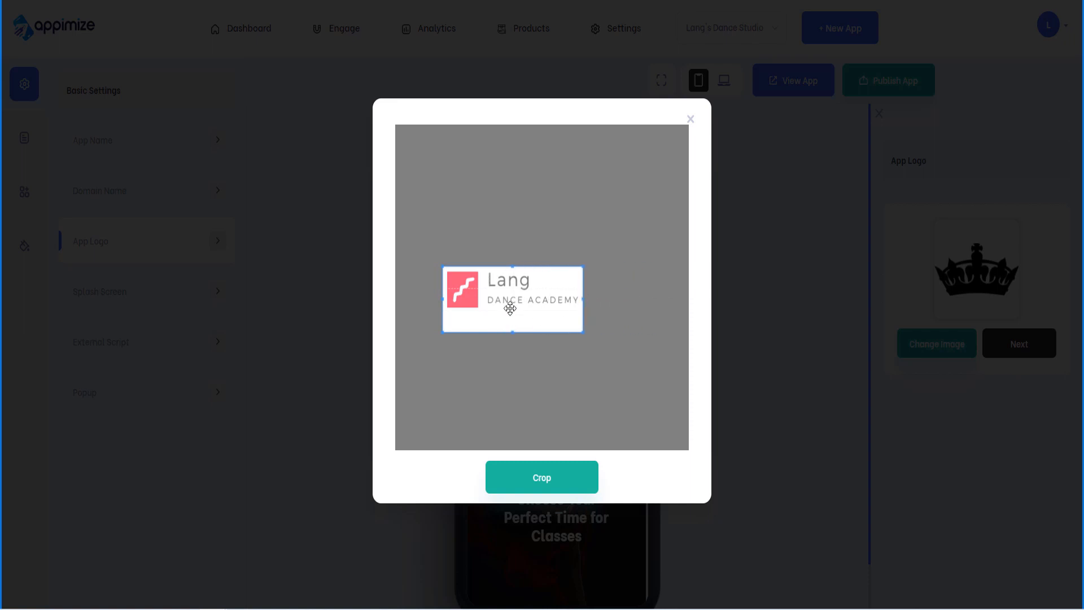
left_click_drag(508, 307, 510, 297)
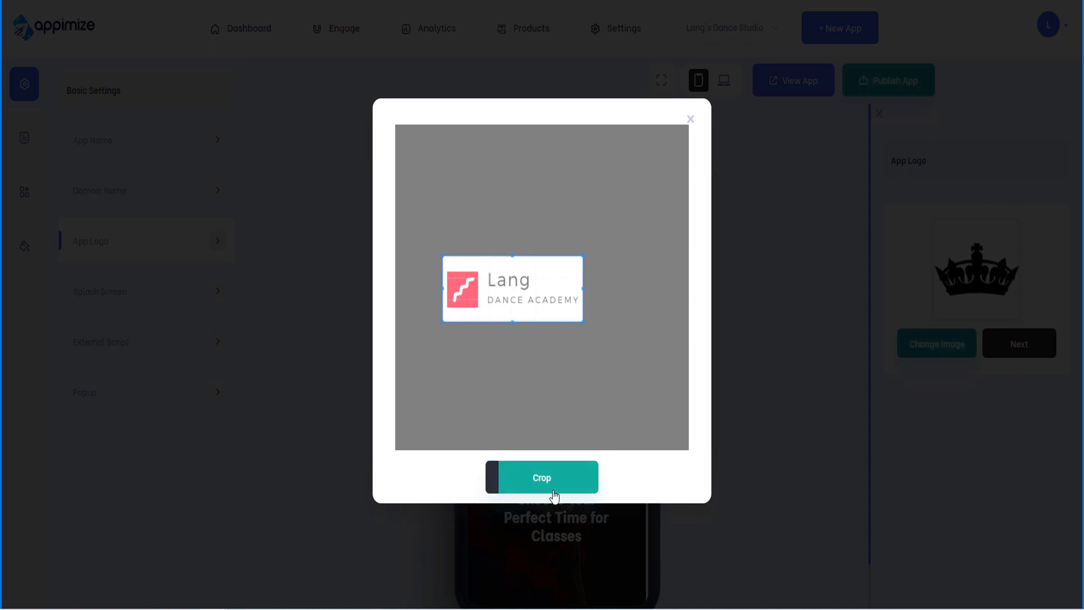
left_click(568, 478)
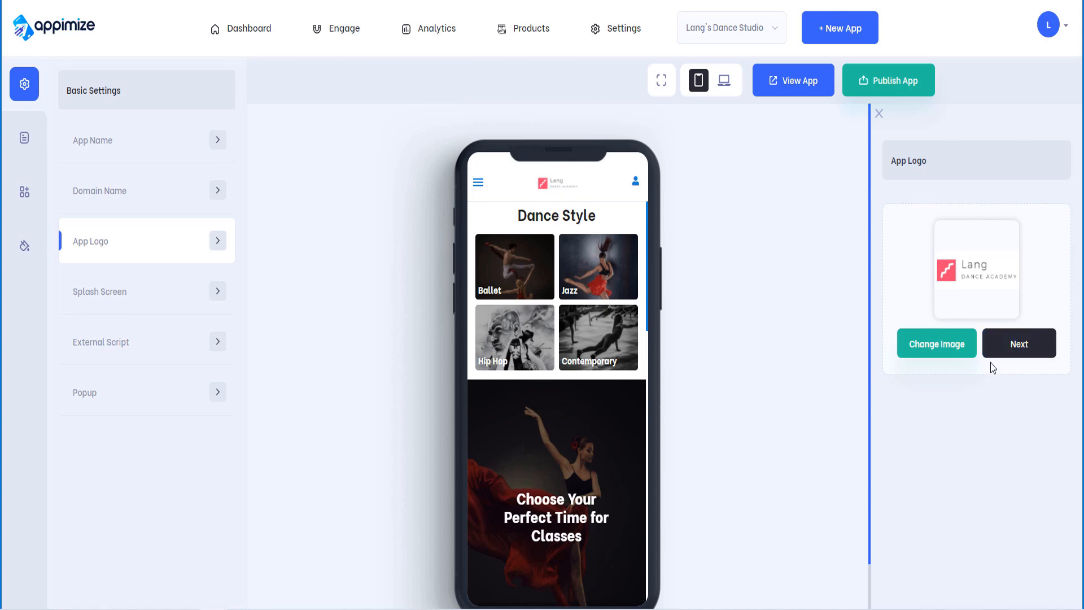
In the splash screen settings, replace the app icon with the Lang Dance Academy logo from the library, keeping the proposed crop area.
left_click(1019, 345)
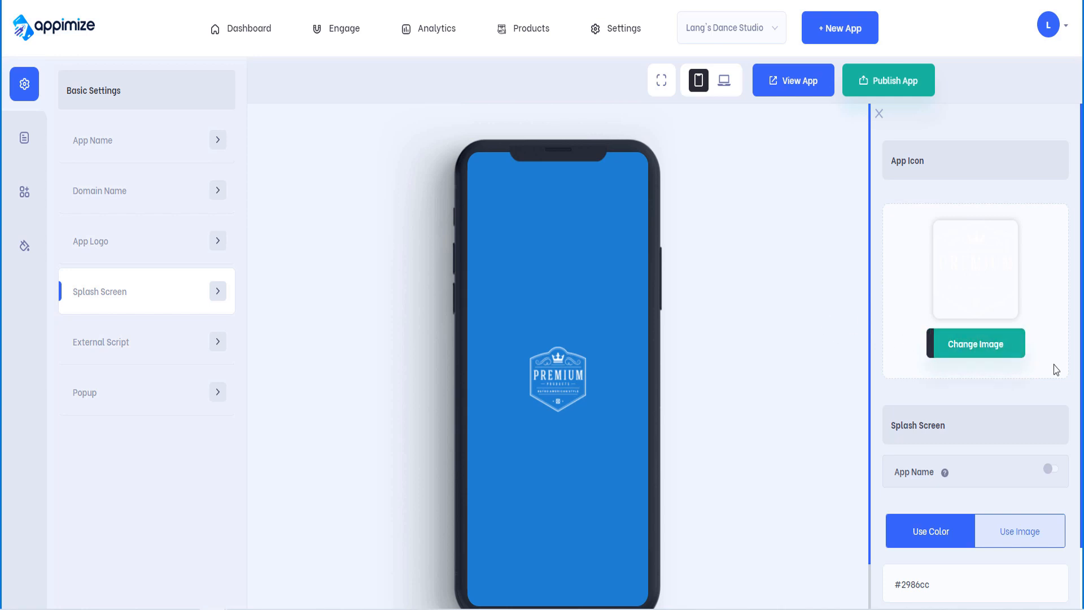
left_click(977, 344)
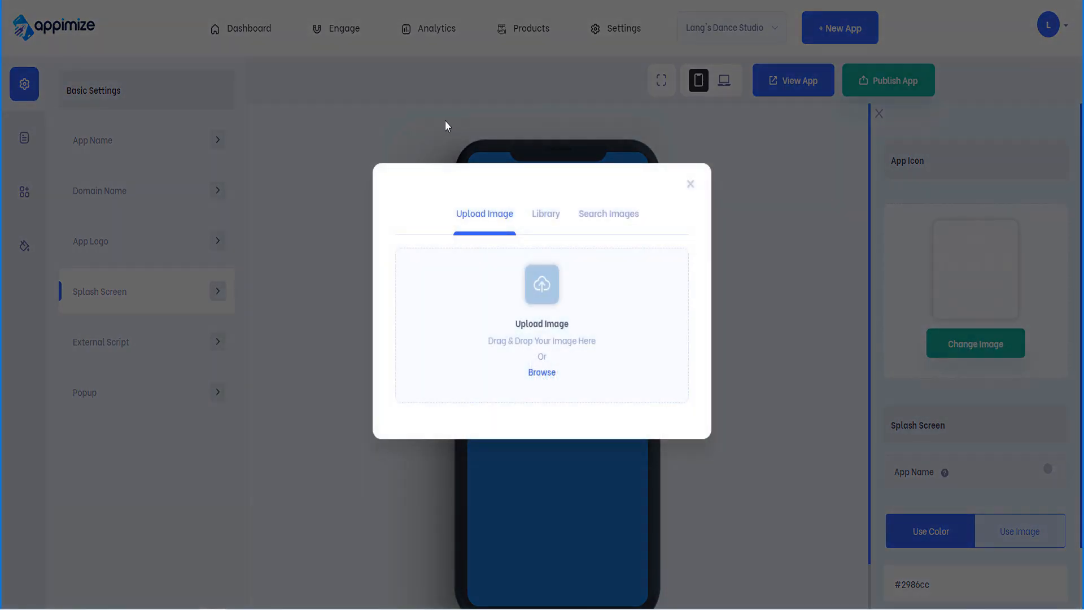
left_click(553, 219)
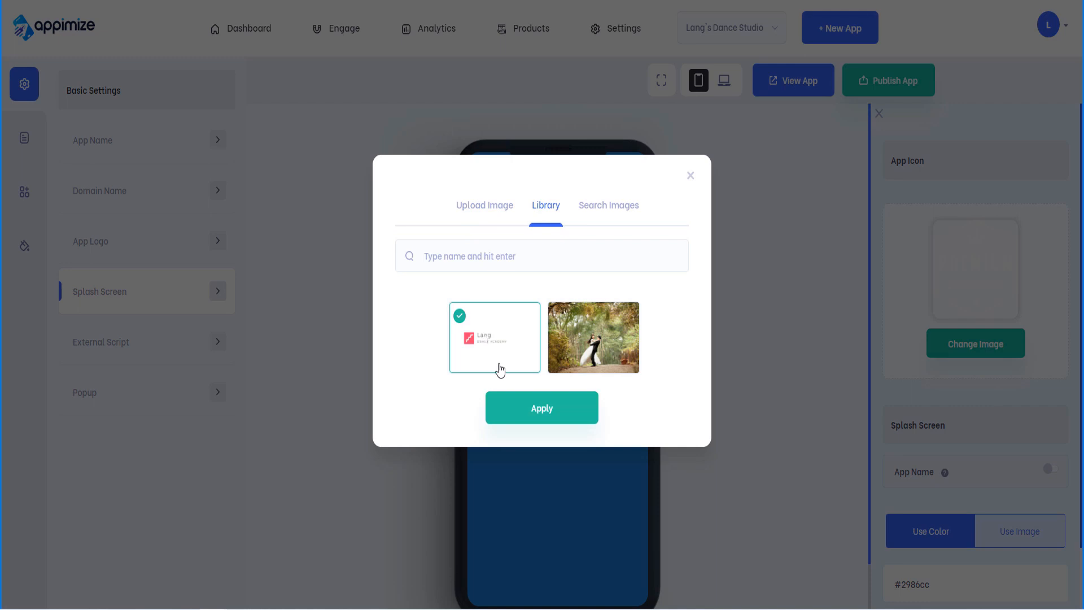
left_click(560, 422)
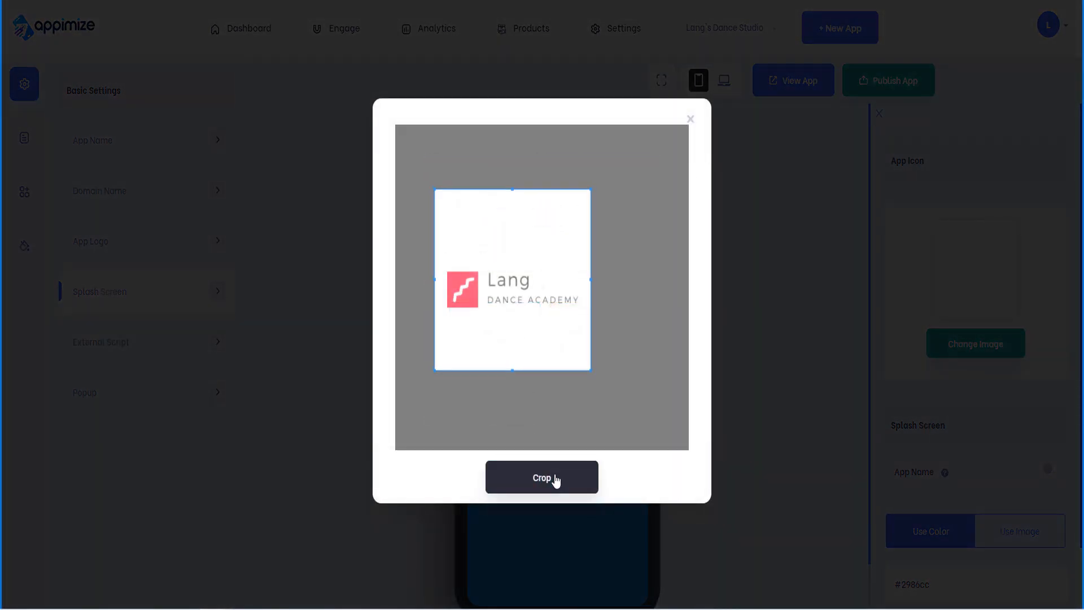
left_click(553, 477)
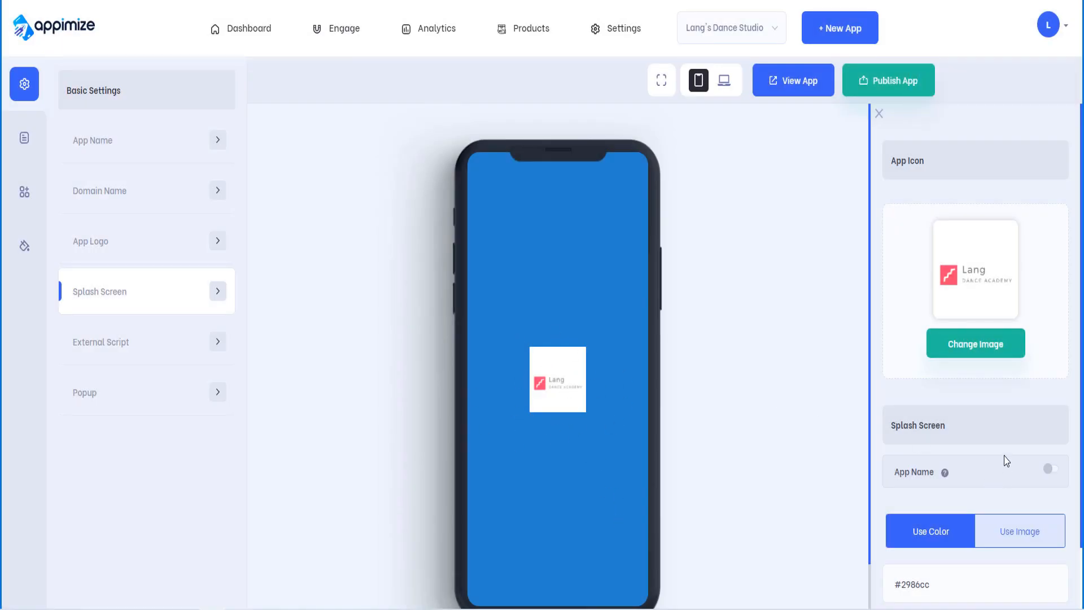
Set the splash screen's background colour to white, rgb(255, 255, 255), and save it.
scroll(937, 441, "down", 1)
left_click(933, 508)
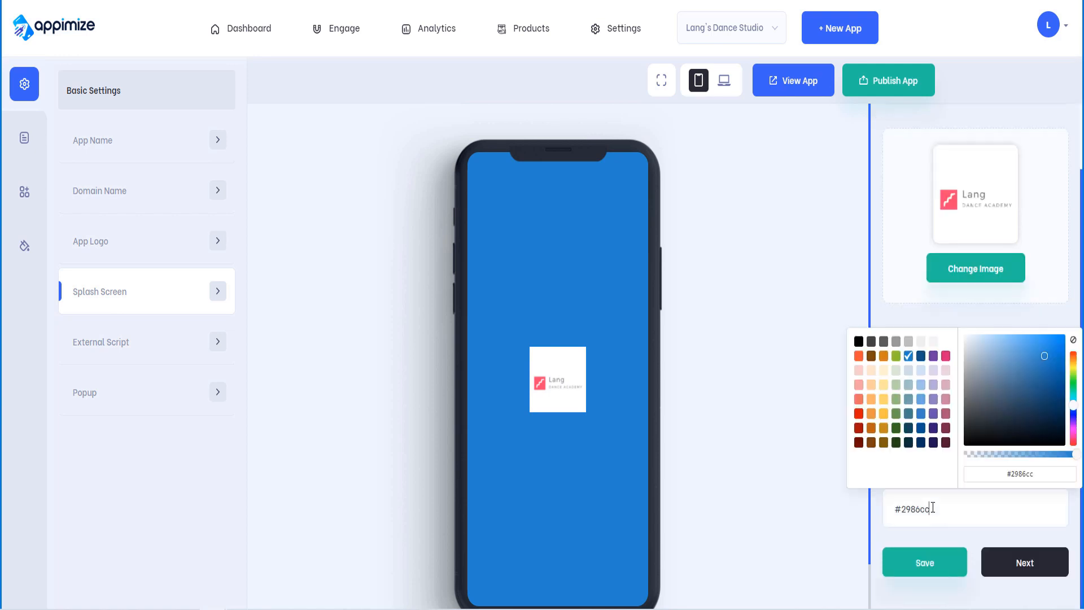
left_click_drag(1004, 423, 987, 381)
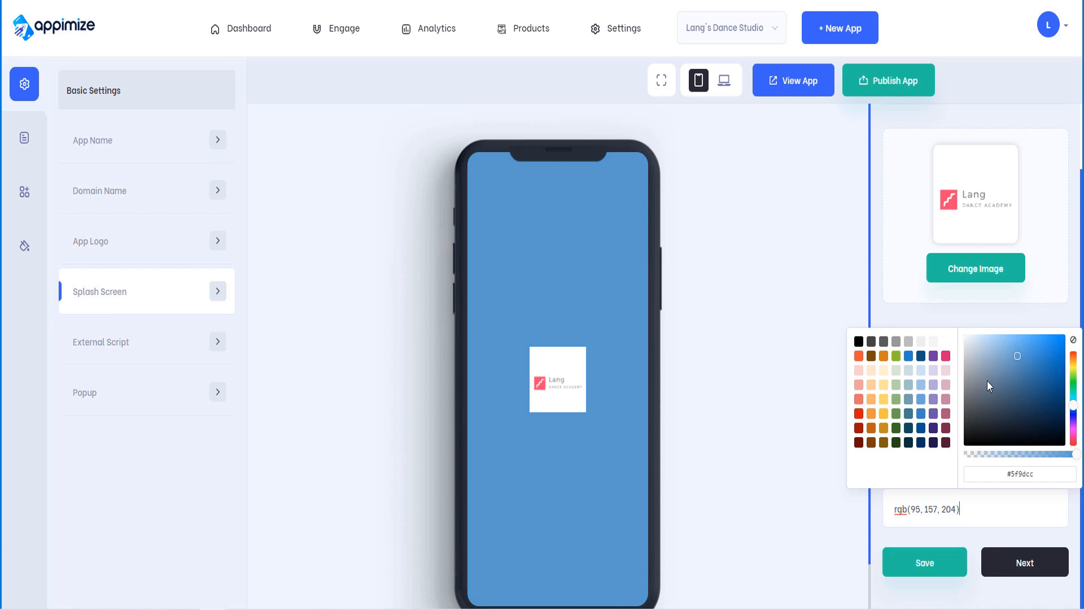
left_click(946, 343)
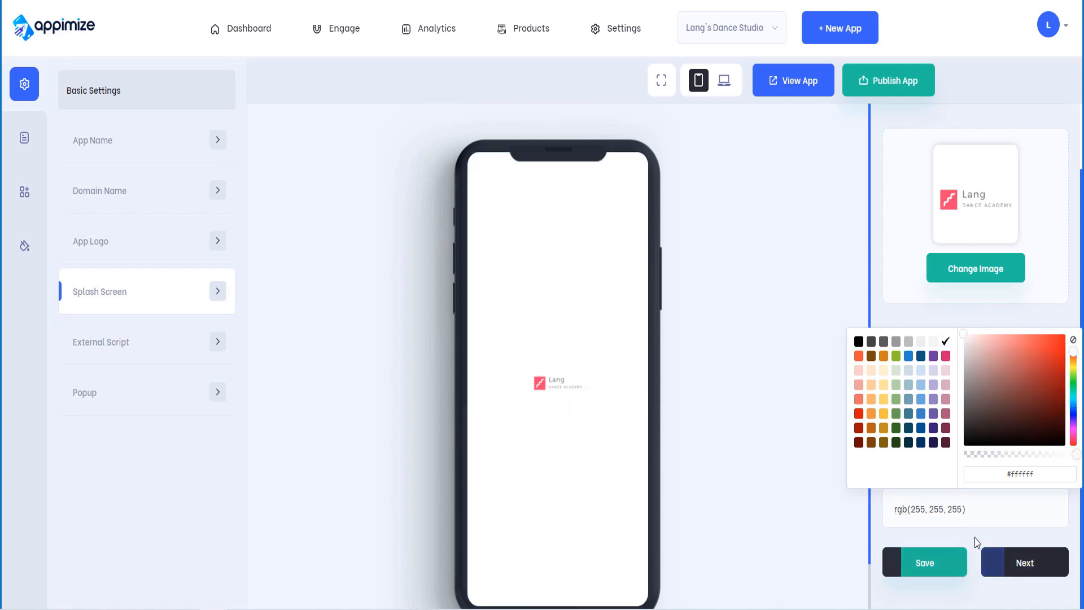
left_click(960, 567)
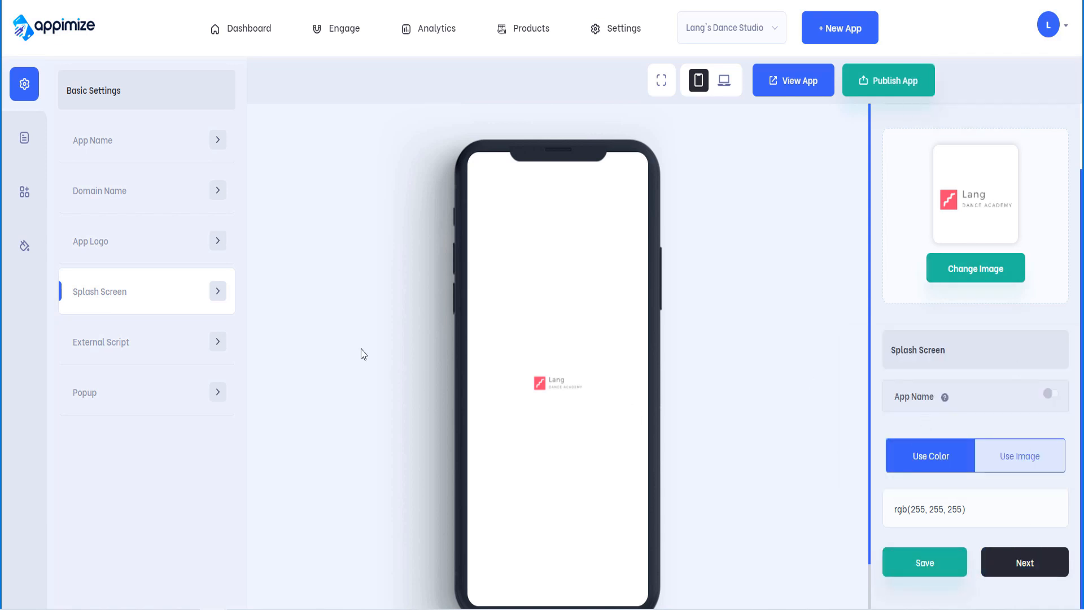
Examine the header script and footer script fields in the external script section of the basic settings.
left_click(1032, 572)
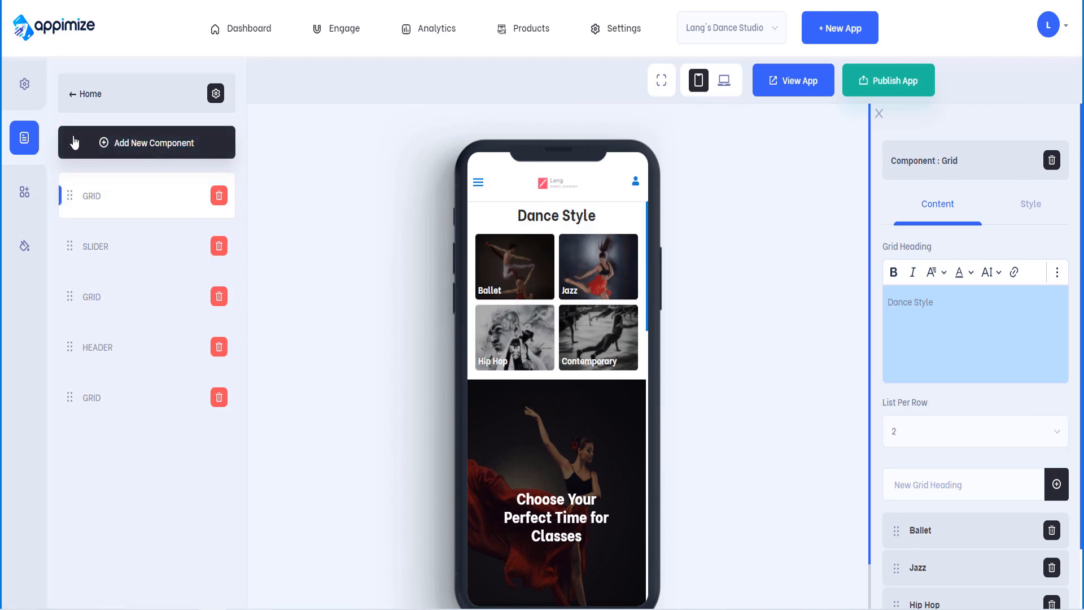
left_click(25, 86)
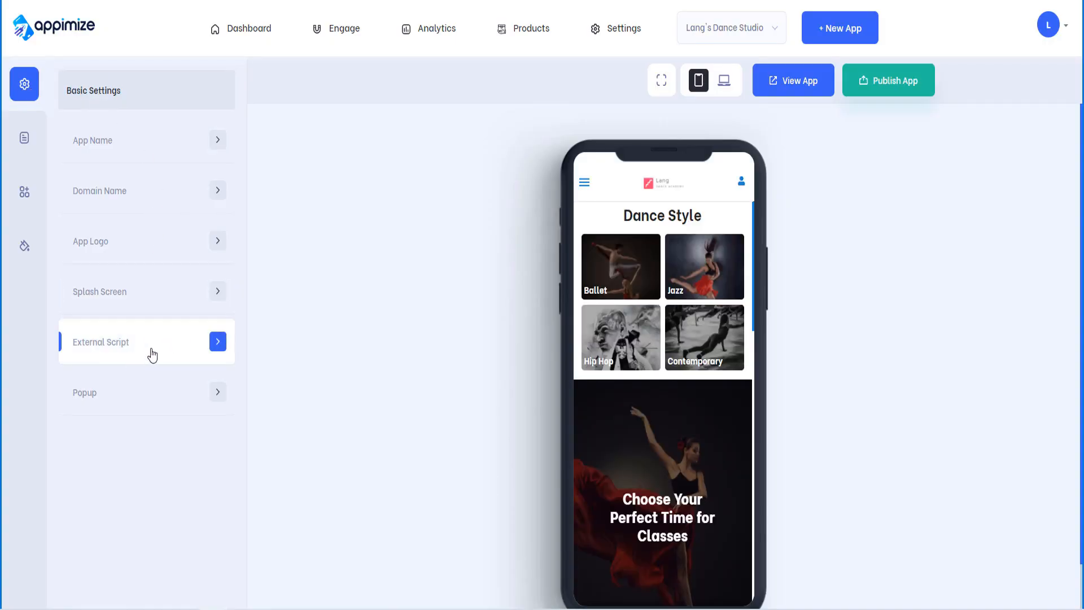
left_click(130, 351)
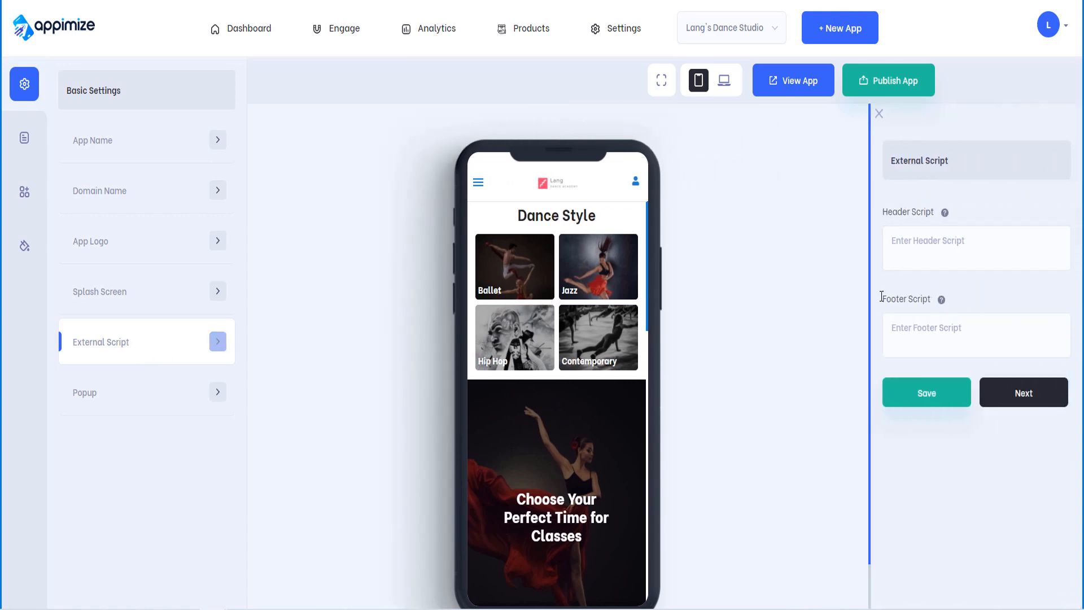
left_click(936, 244)
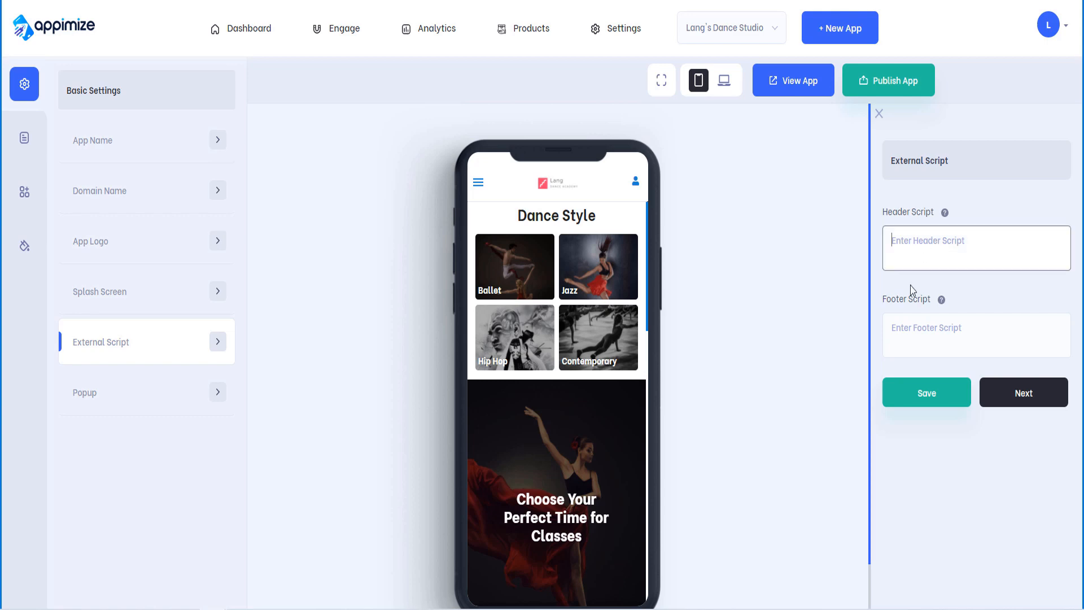
left_click(958, 328)
left_click(941, 247)
left_click(929, 331)
left_click(922, 257)
Add a popup titled "Email Signup" in the popup settings and open it for editing.
left_click(113, 402)
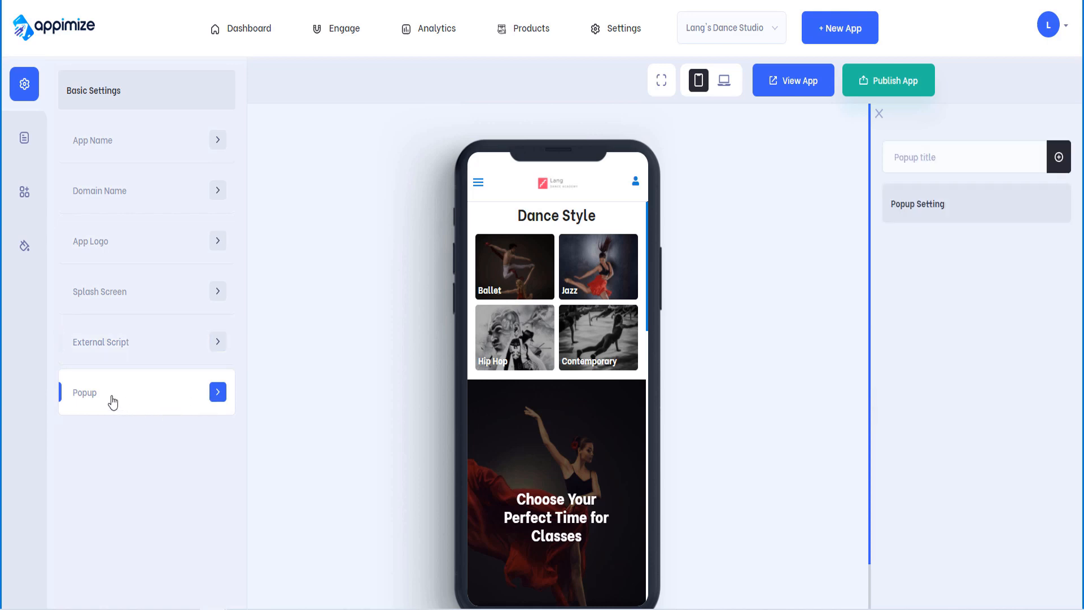
left_click(966, 164)
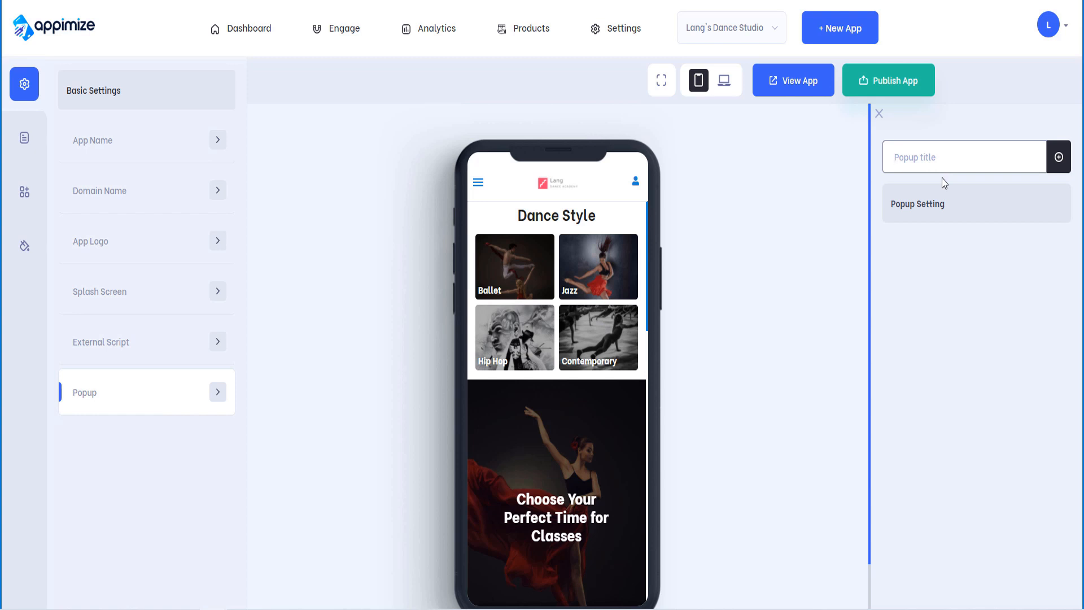
type("Email Signup")
left_click(1051, 170)
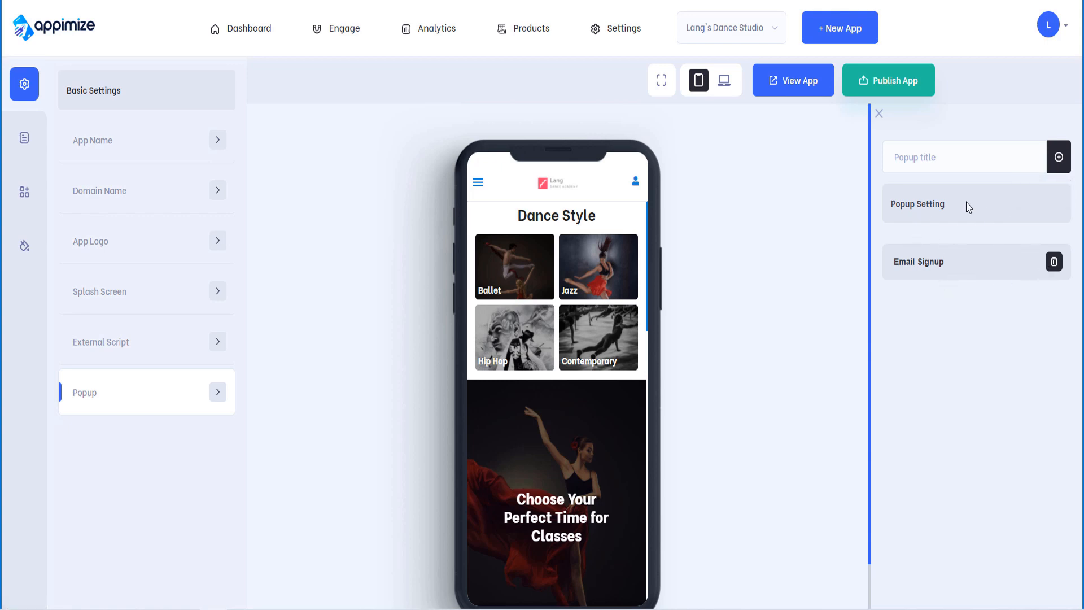
left_click(916, 261)
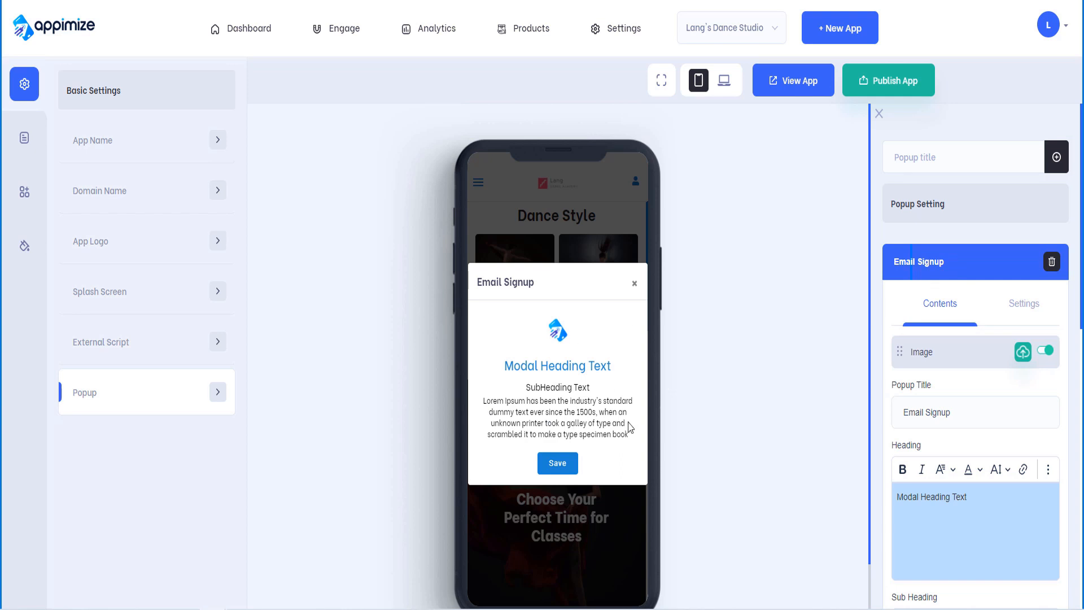
Replace the heading of the Email Signup popup with "Sign Up To My Newsletter".
scroll(992, 419, "down", 2)
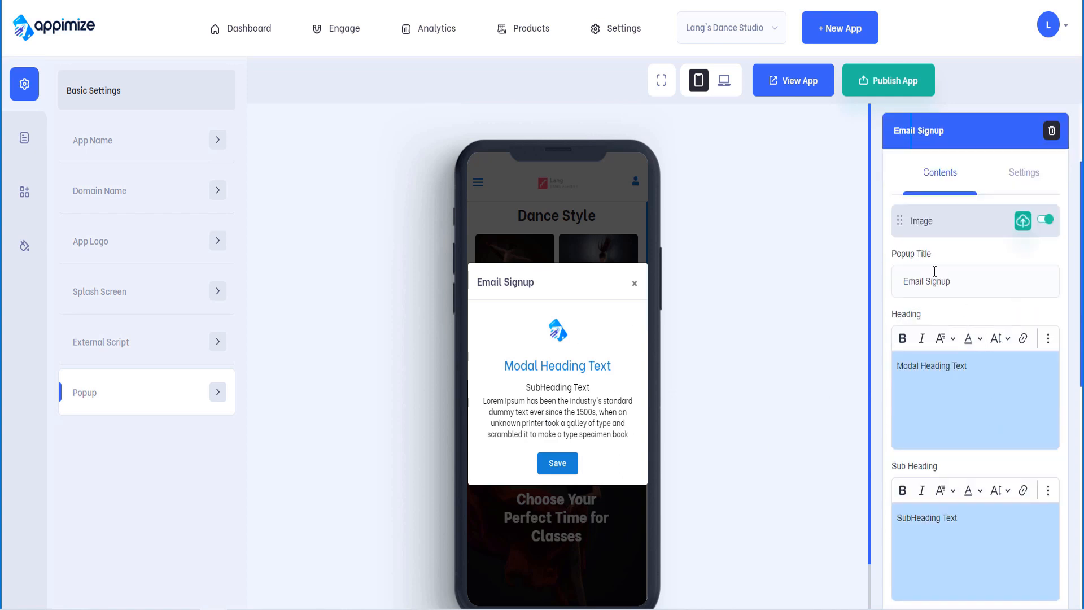
left_click_drag(970, 284, 876, 289)
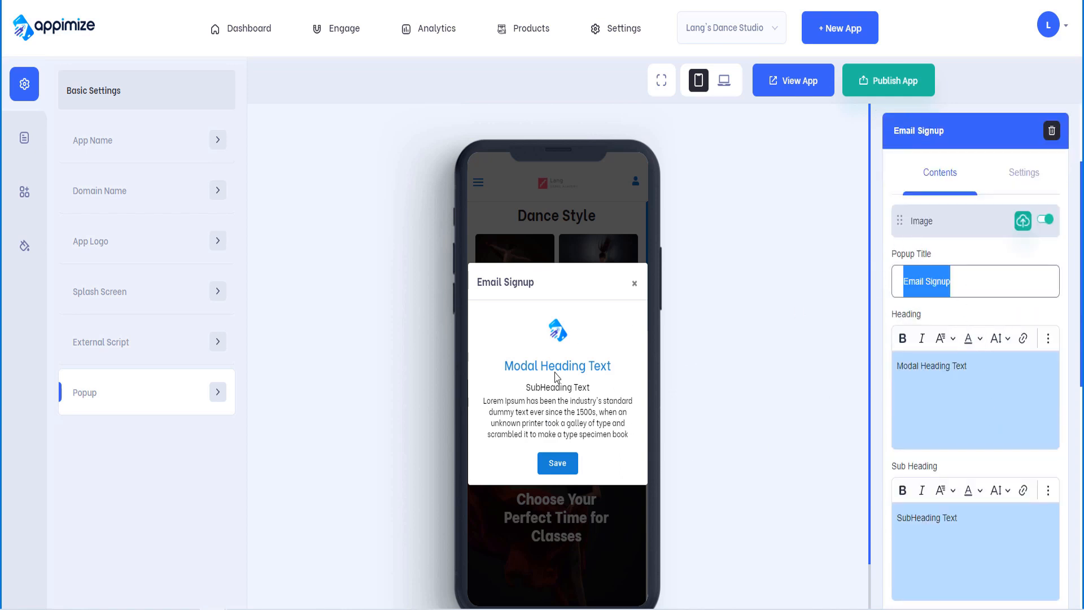
left_click_drag(982, 378, 865, 376)
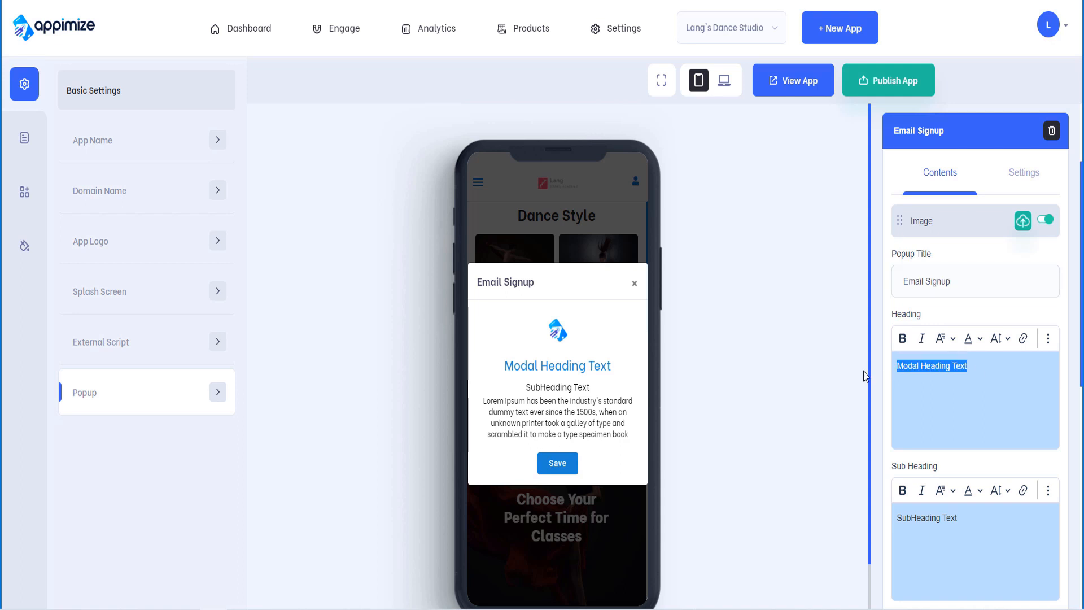
type("Sign")
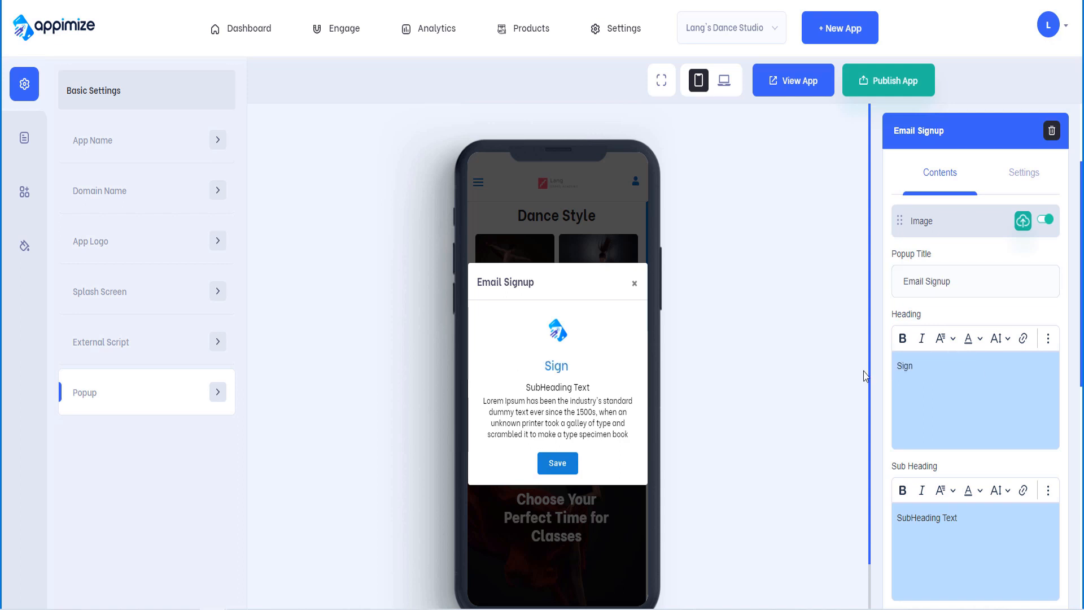
type(" Up To My")
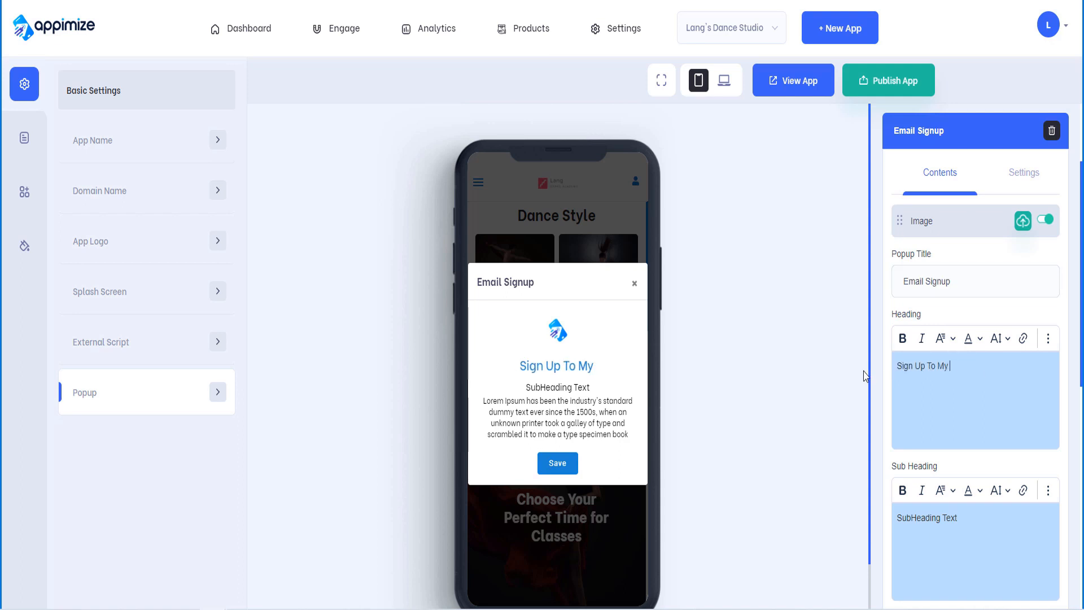
type(" Newswlett")
key("BackSpace")
key("BackSpace")
key("BackSpace")
key("BackSpace")
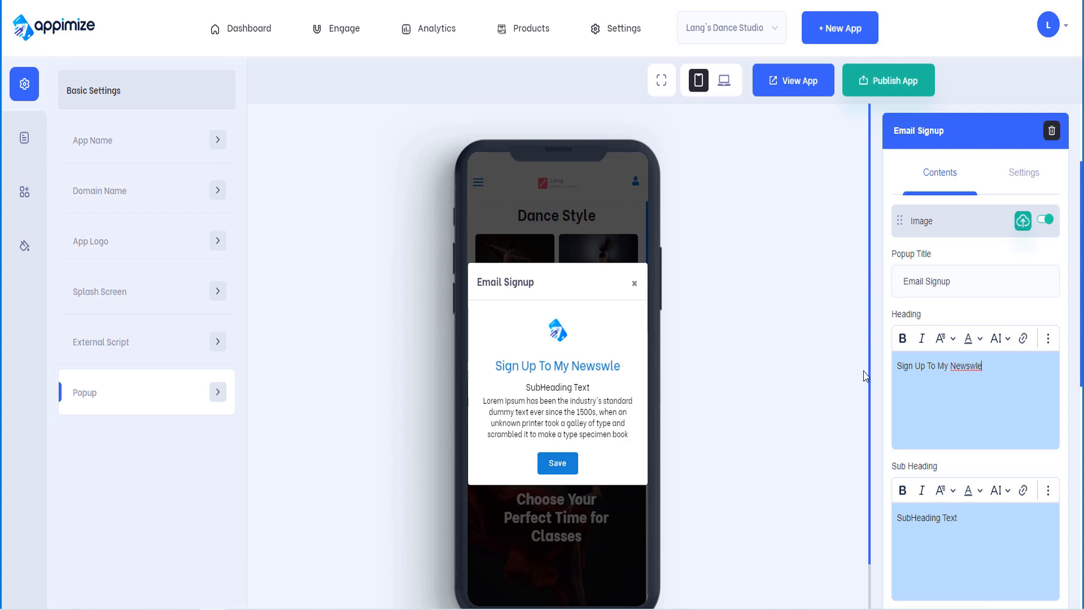
key("BackSpace")
type("letter")
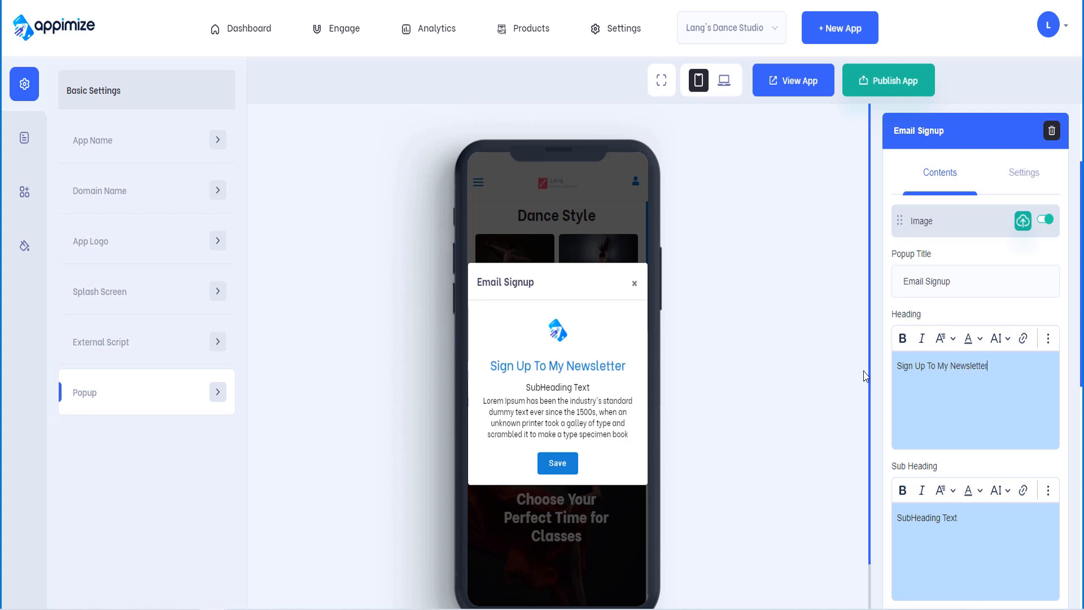
Replace the popup's subheading with "Free Dance Classes For New Customers".
scroll(971, 532, "down", 5)
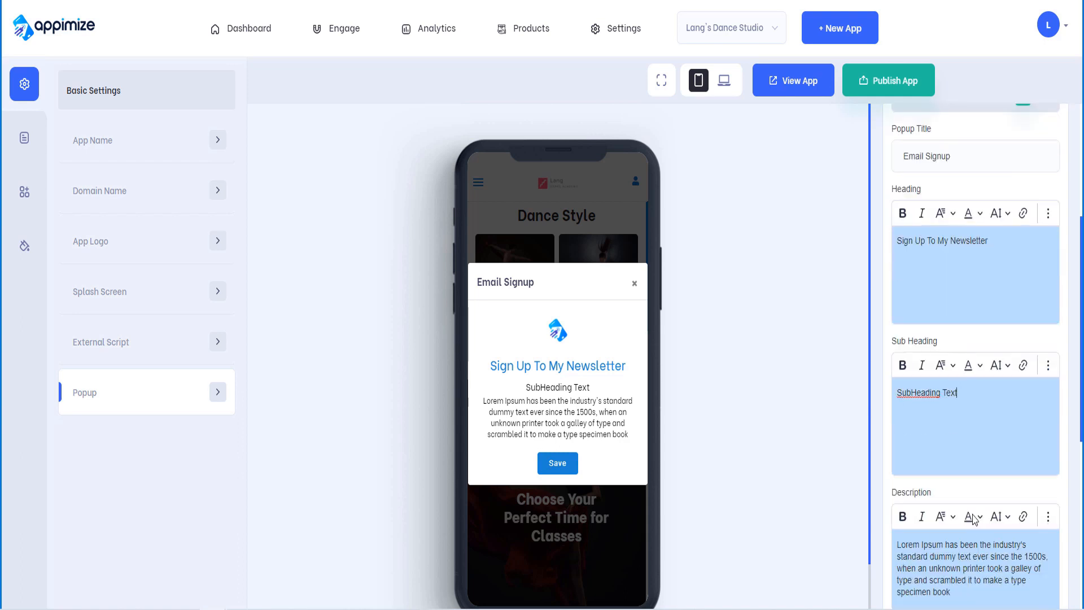
left_click_drag(963, 265, 900, 258)
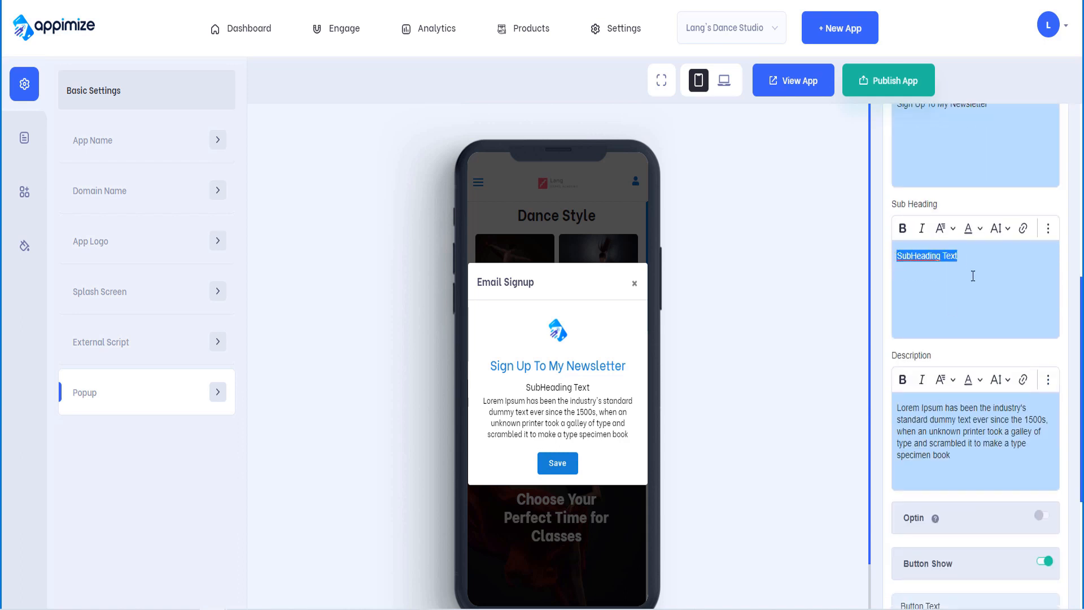
type("Free Dance ")
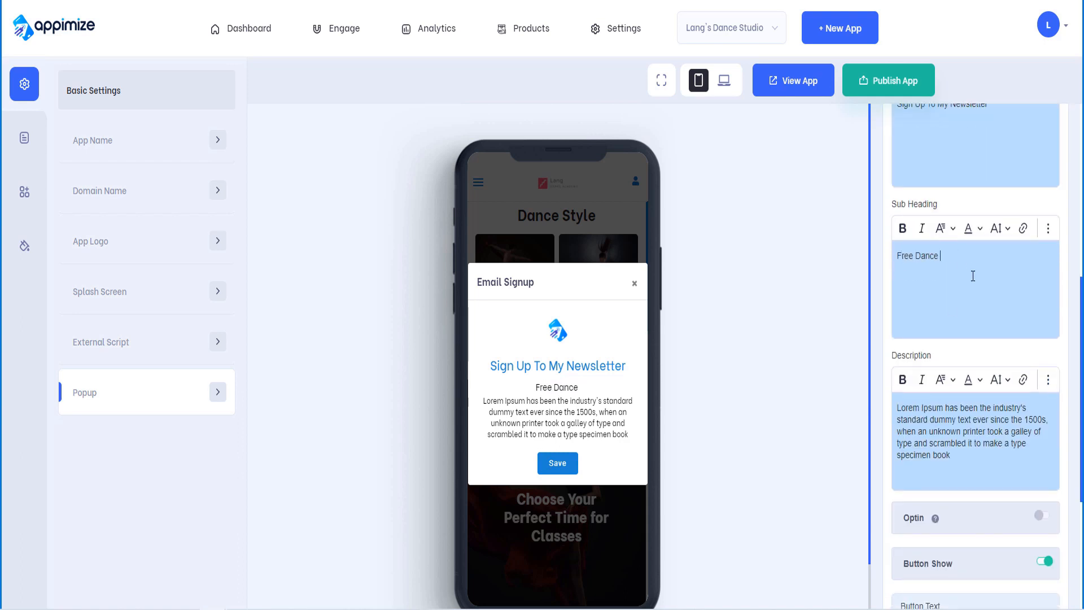
type("Classes Fo")
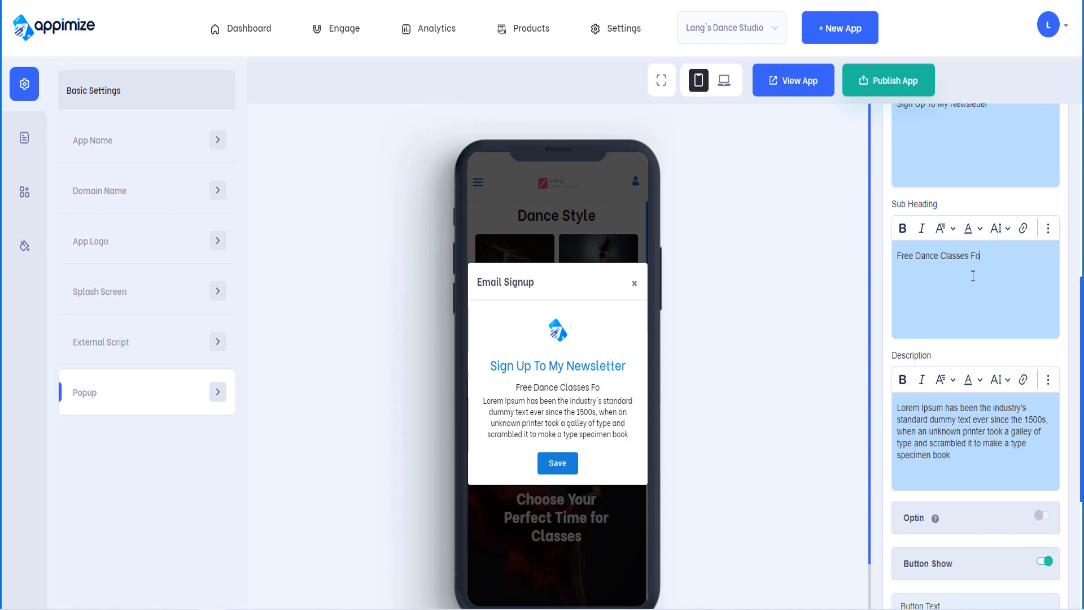
type("r New Customers")
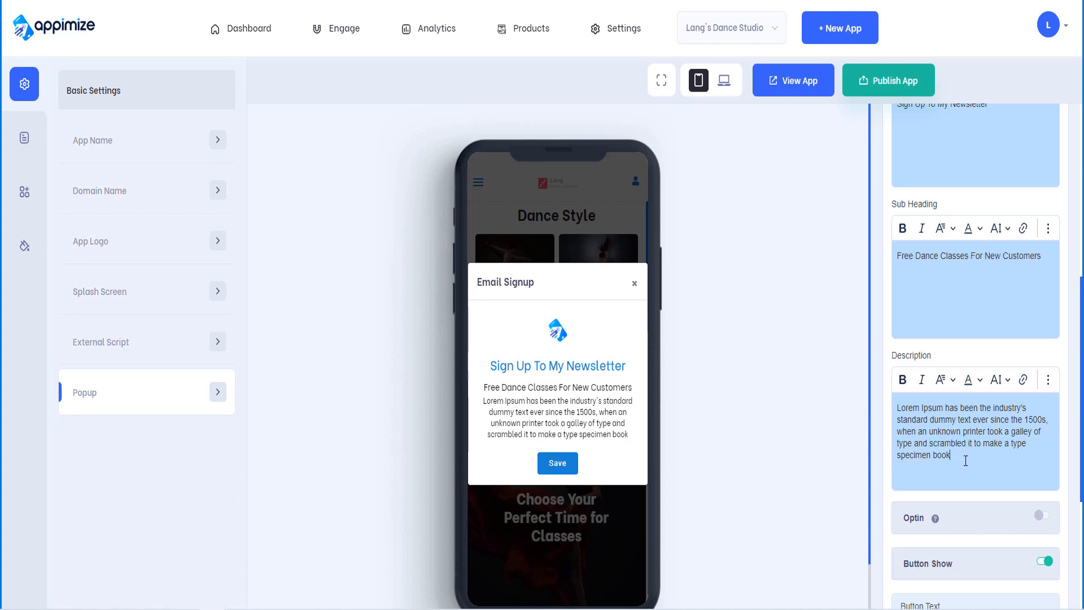
Replace the popup's placeholder description with "Get access to free dance lessons by signing up .".
left_click_drag(951, 457, 896, 409)
key("BackSpace")
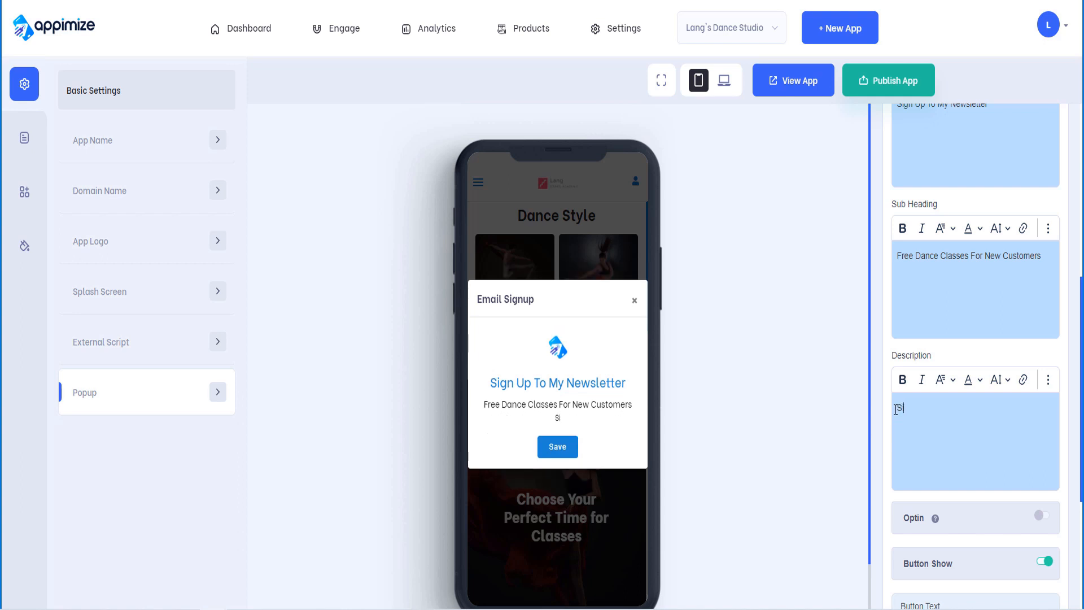
type("Get access to free dance lessons")
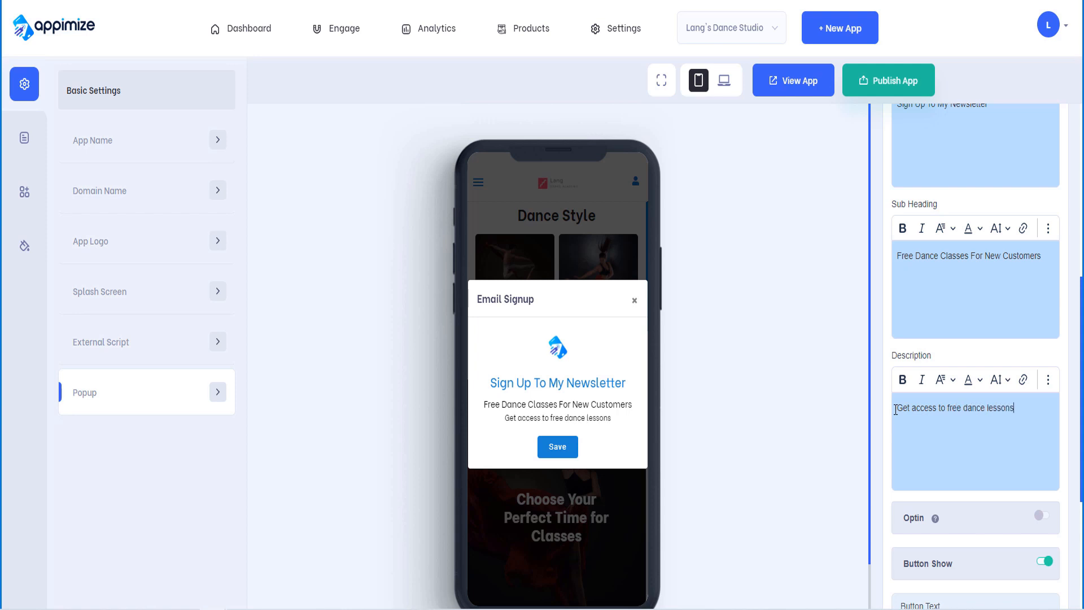
type(" by signing up")
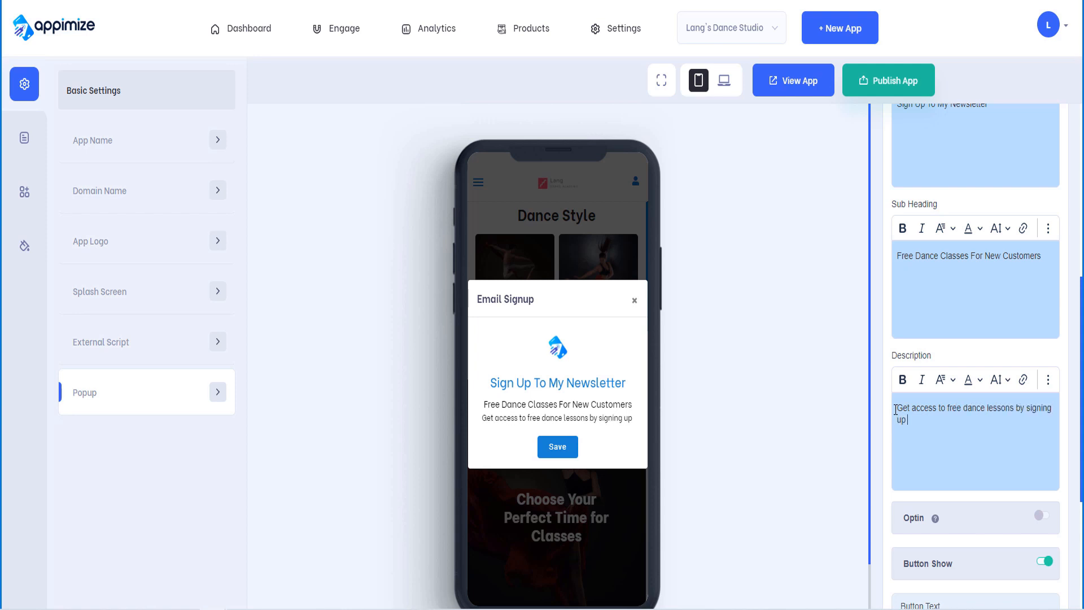
type(" .")
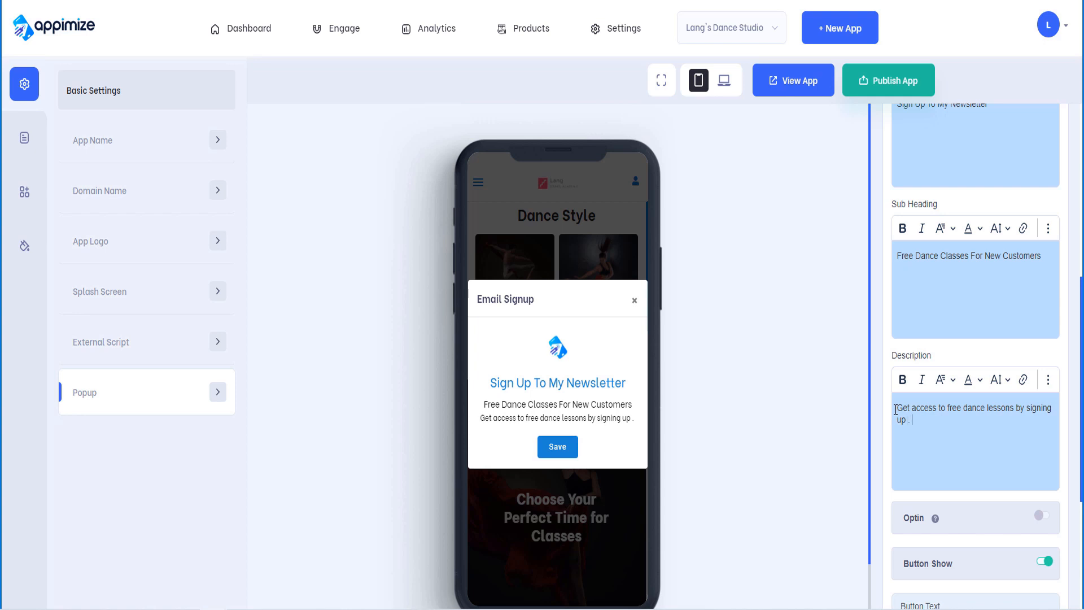
Enable the opt-in form in the Email Signup popup and check which auto responders are available.
scroll(991, 474, "down", 3)
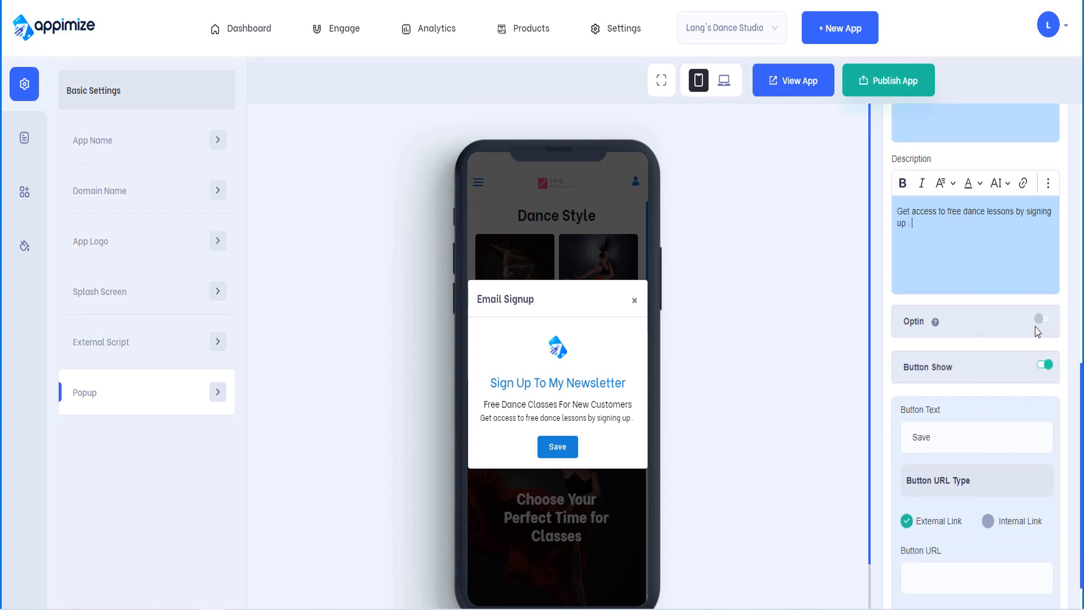
mouse_move(937, 329)
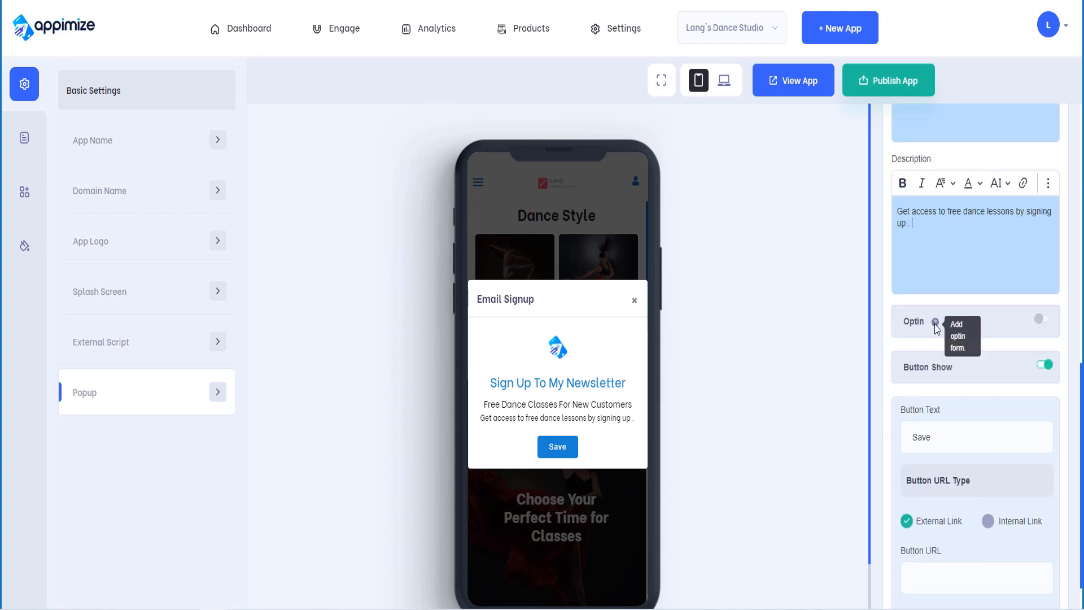
left_click(1041, 321)
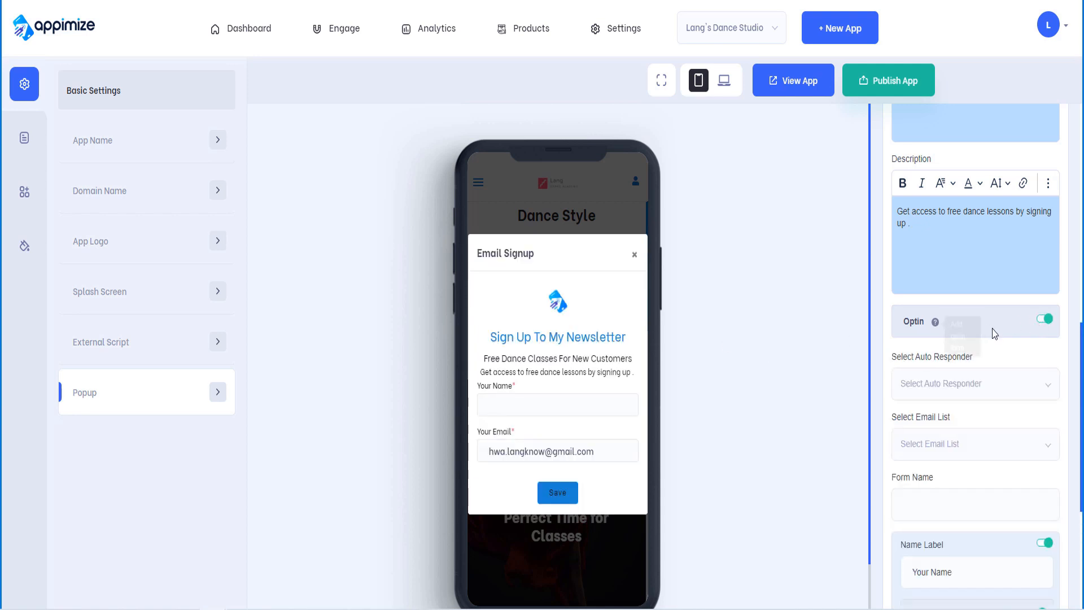
left_click(967, 390)
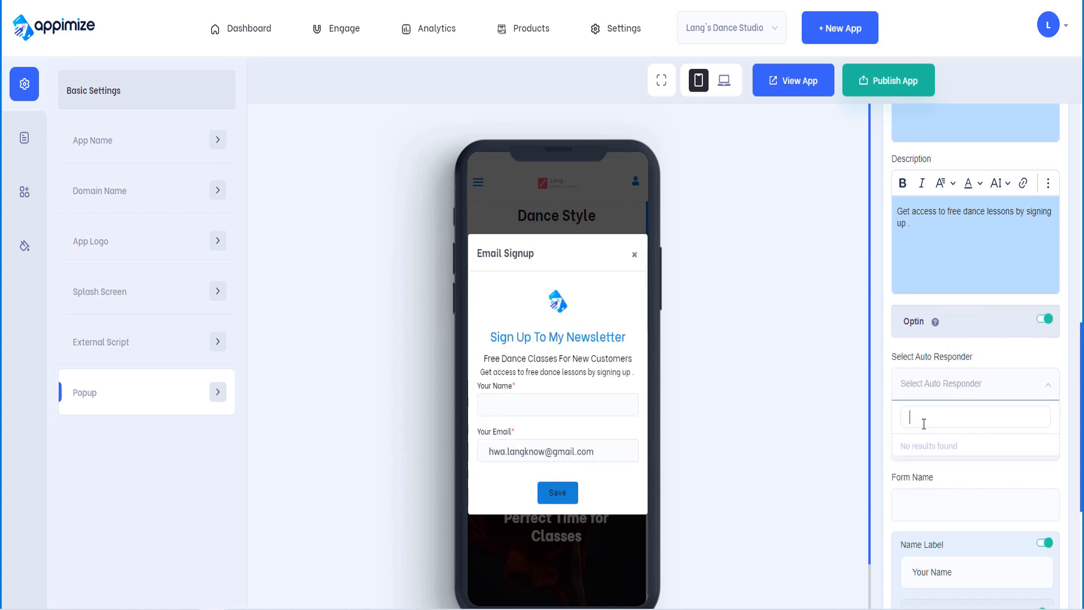
left_click(1004, 351)
scroll(974, 432, "down", 3)
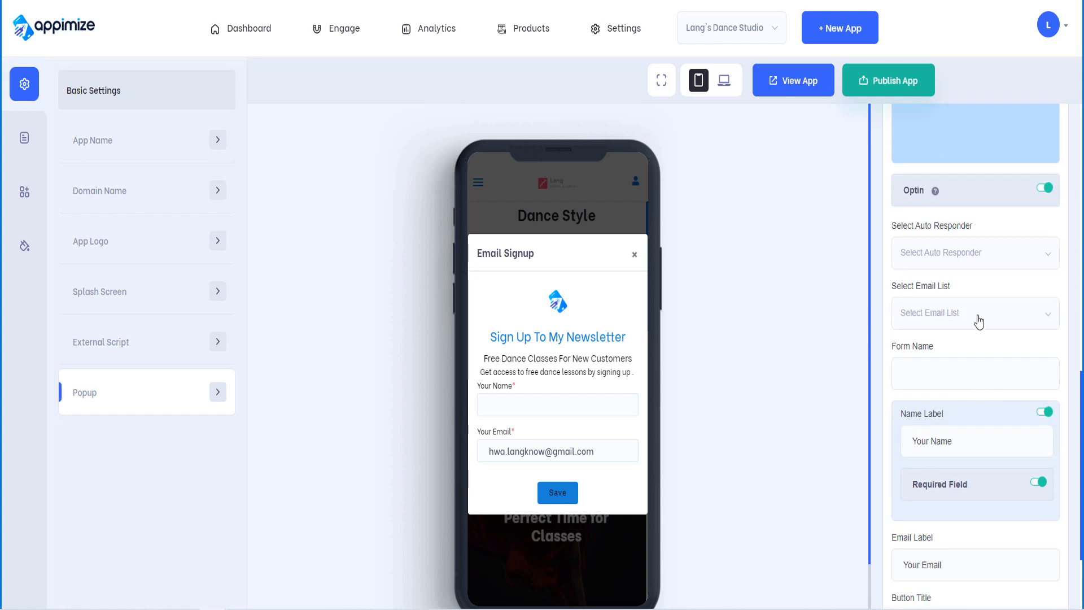
Check the available email lists and name the popup's opt-in form Newsletter.
left_click(979, 321)
left_click(1032, 356)
left_click(996, 377)
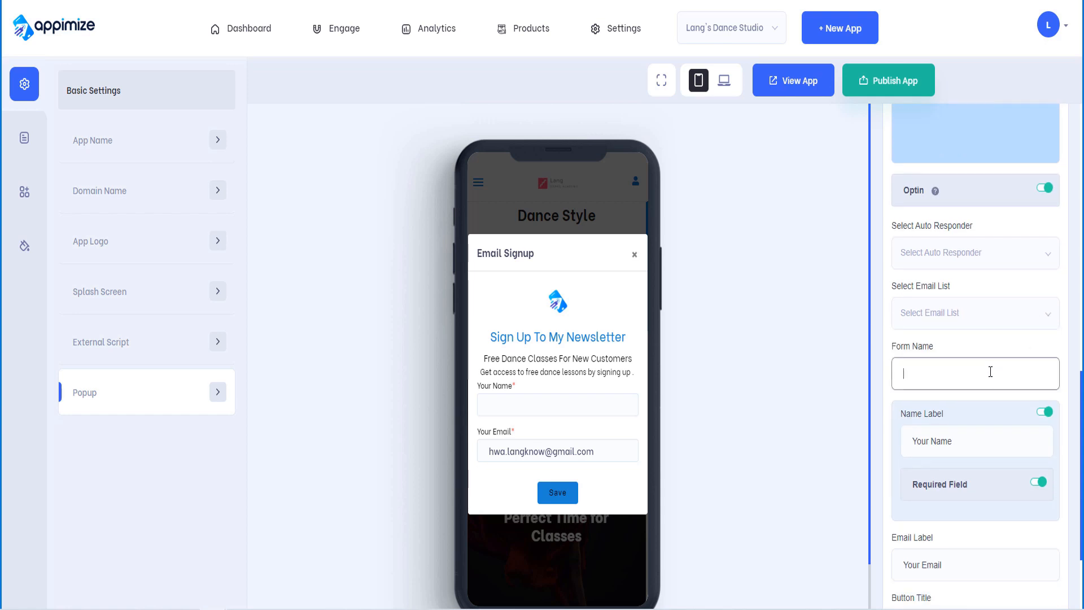
type("Newsletter")
Set the opt-in form's button title to "Sign Up", keeping the existing name and email labels and an empty redirect URL.
scroll(948, 348, "down", 3)
left_click(960, 314)
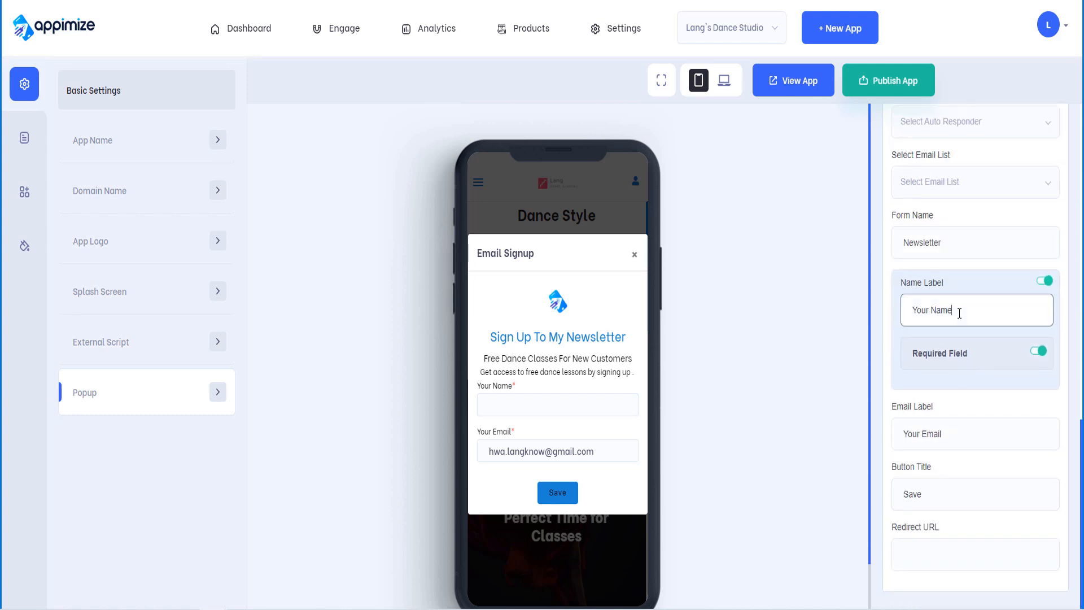
left_click_drag(976, 314, 881, 310)
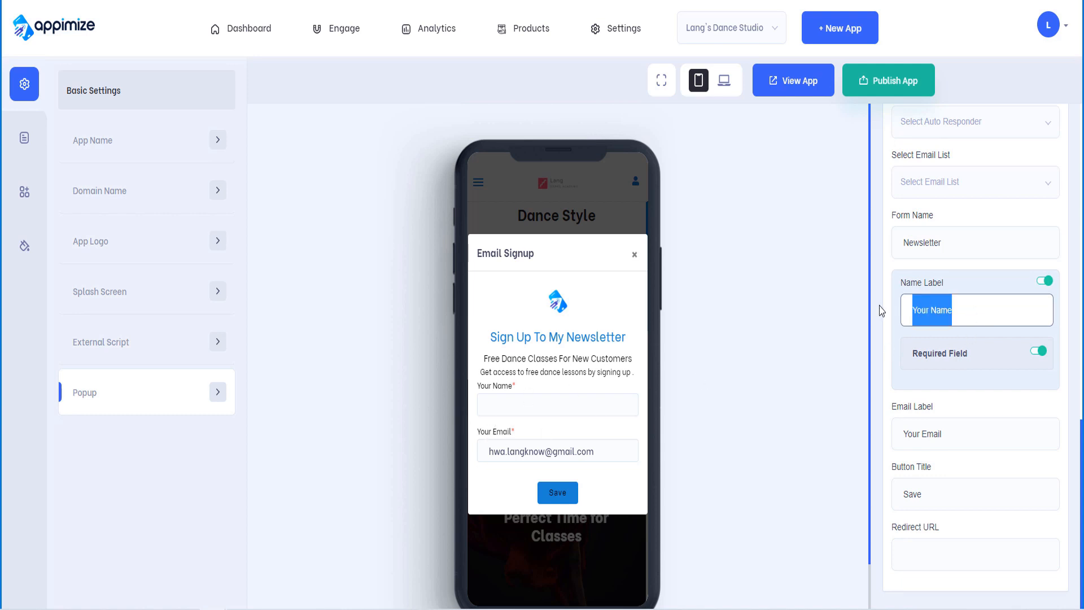
left_click(960, 440)
scroll(968, 439, "down", 1)
left_click_drag(926, 483, 882, 487)
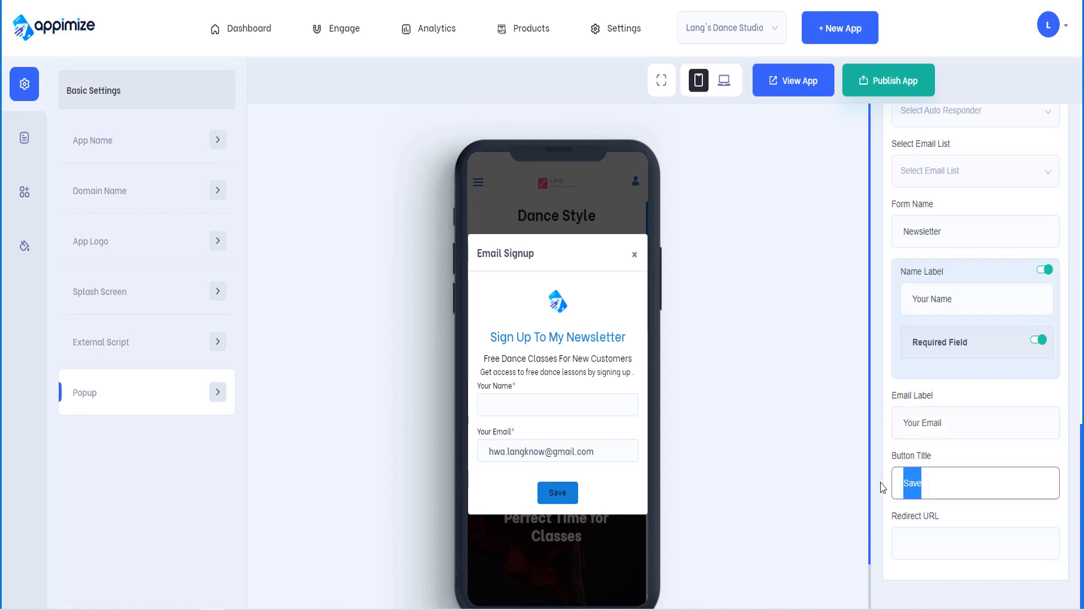
type("Sign")
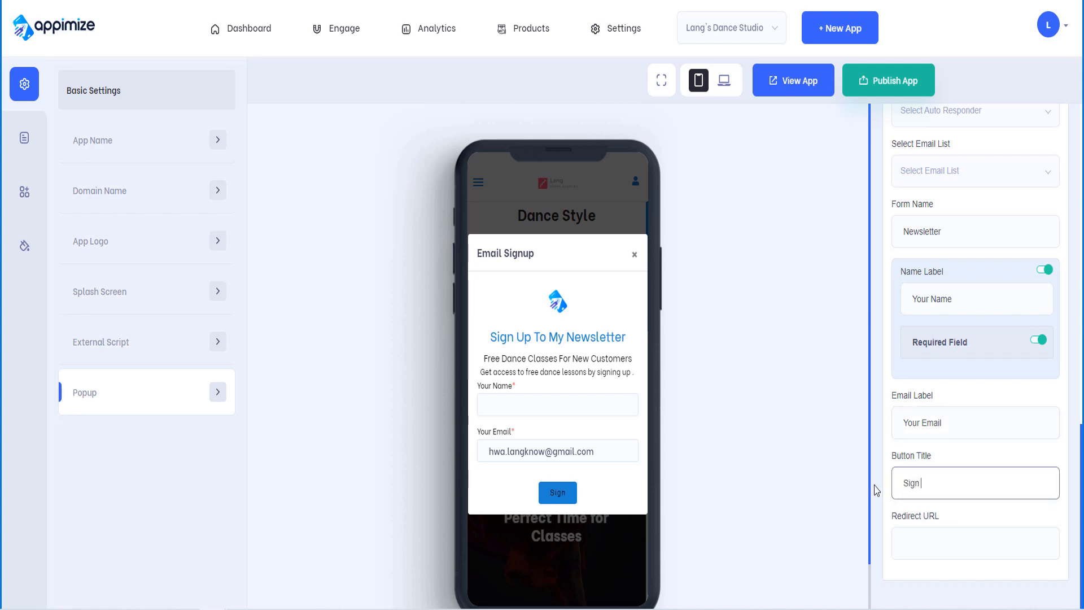
type(" Up")
left_click(973, 528)
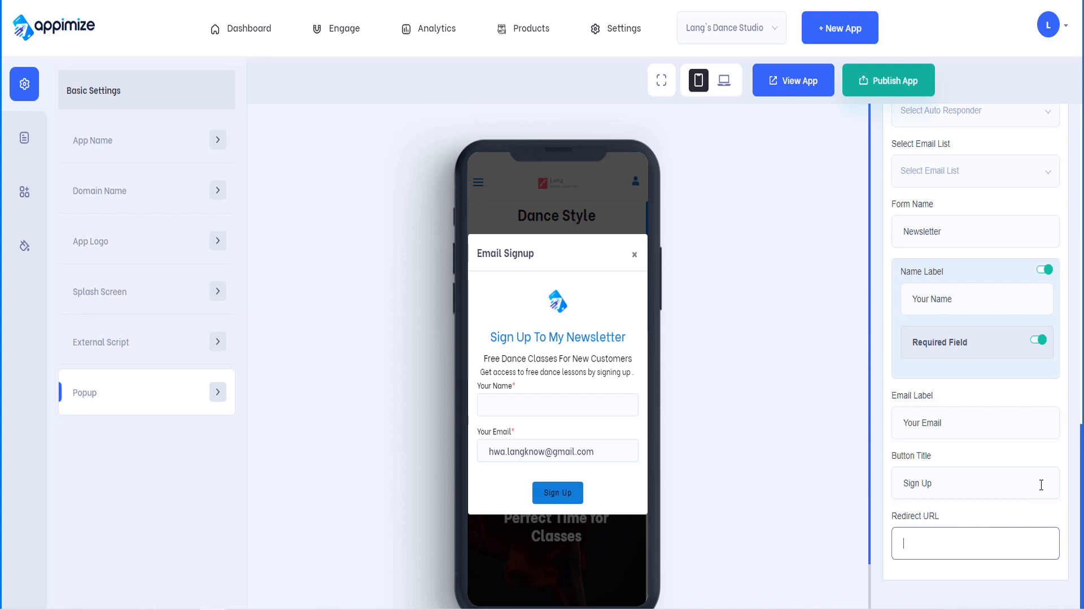
scroll(1042, 485, "up", 15)
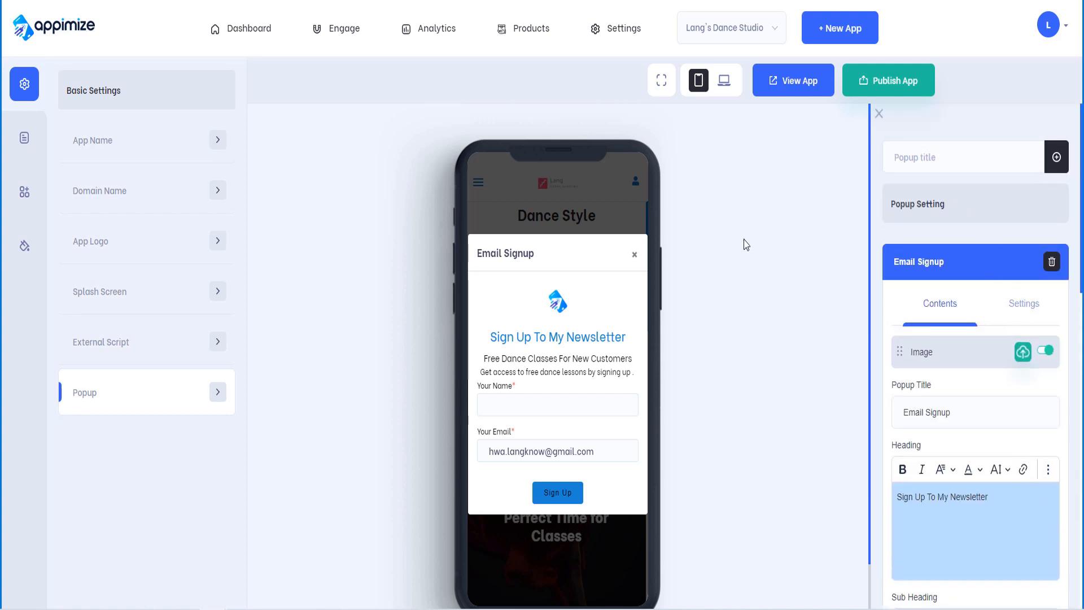
left_click(131, 352)
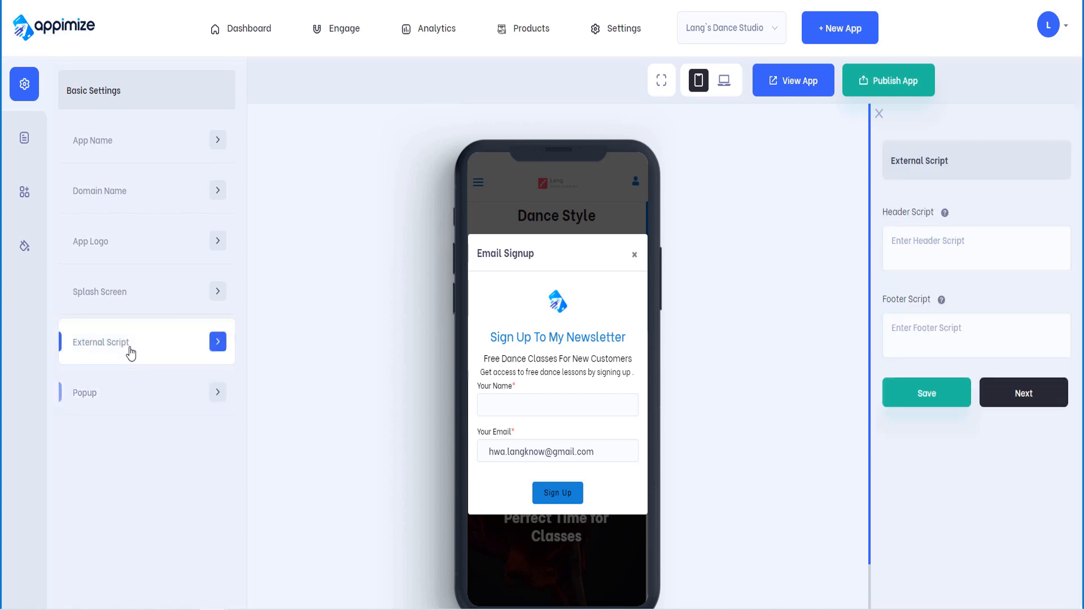
left_click(125, 389)
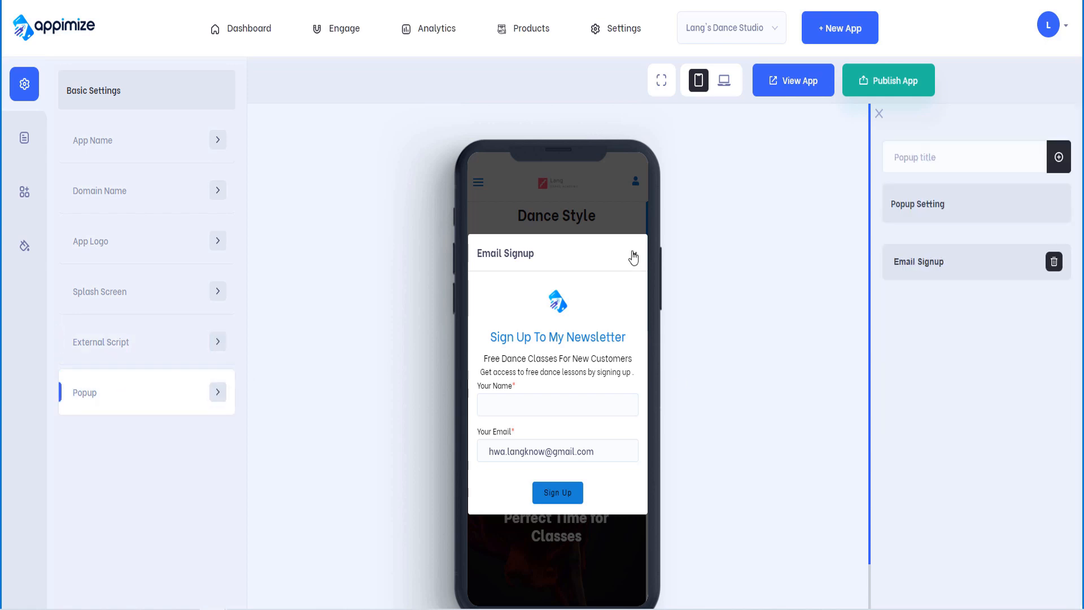
left_click(117, 141)
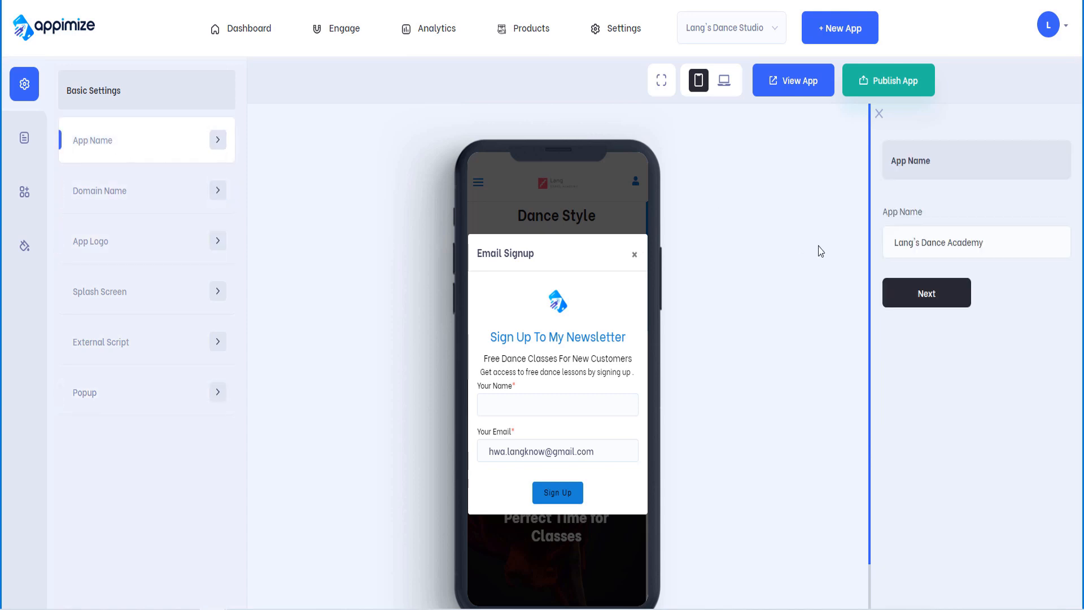